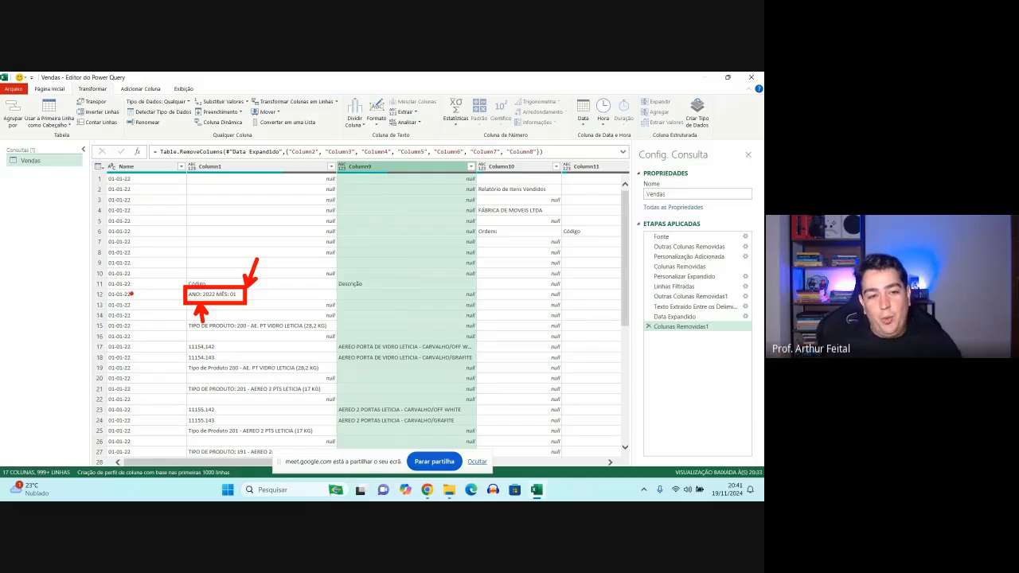
drag(204, 205, 133, 283)
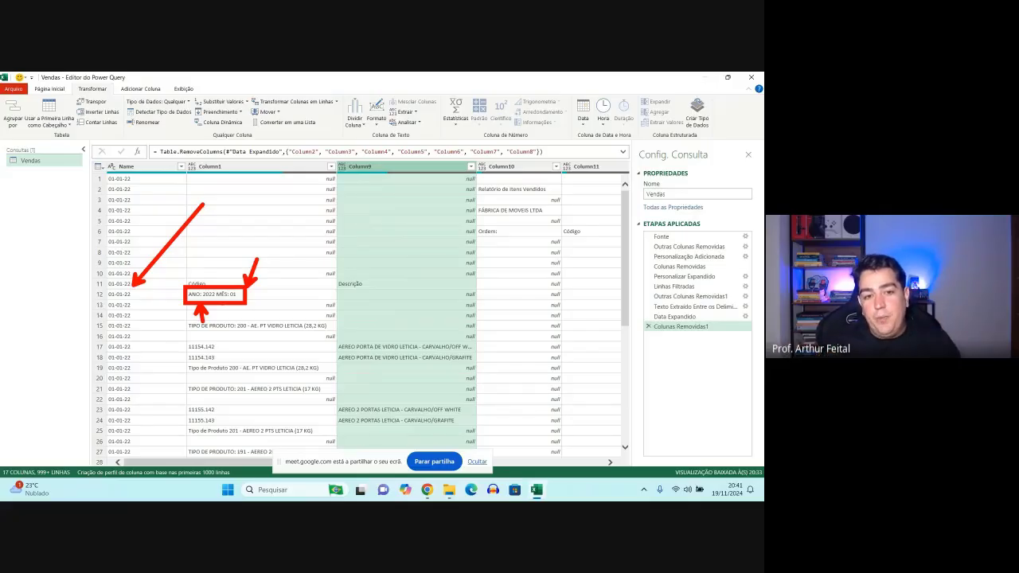
drag(228, 310, 236, 321)
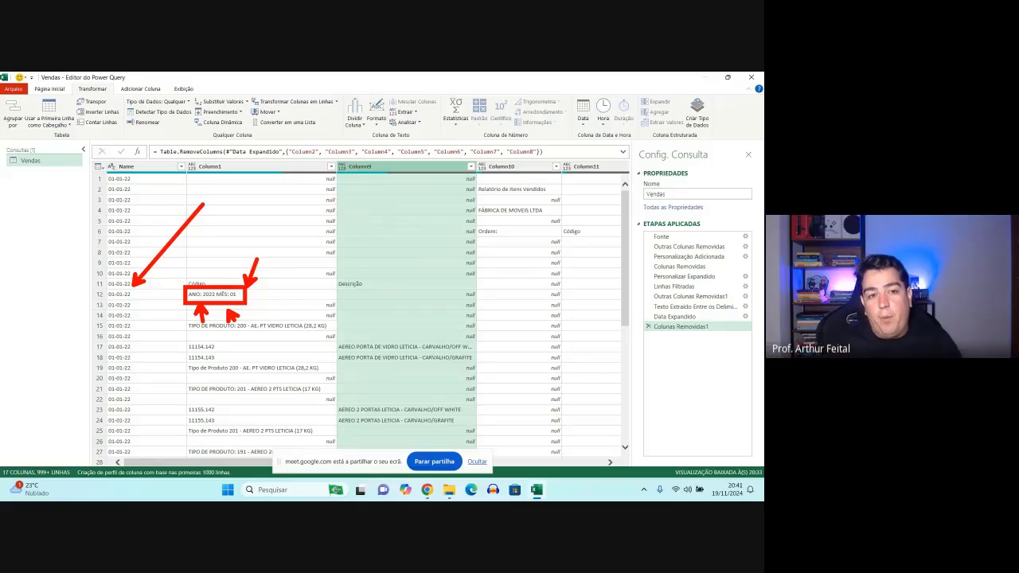
mouse_move(153, 188)
mouse_down()
mouse_move(89, 182)
mouse_move(52, 365)
mouse_move(108, 443)
mouse_move(163, 234)
mouse_move(157, 204)
mouse_up()
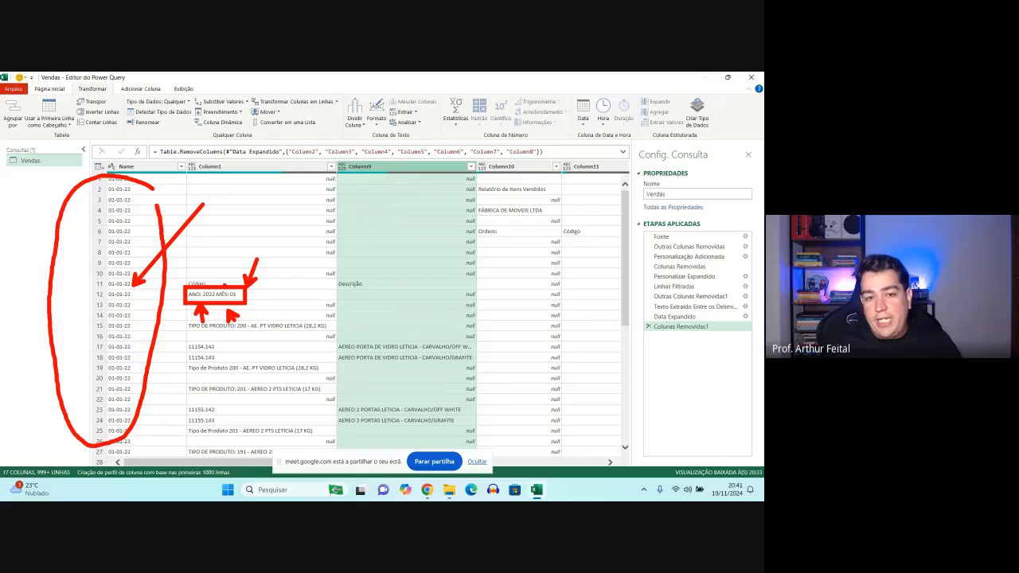
drag(225, 233, 225, 284)
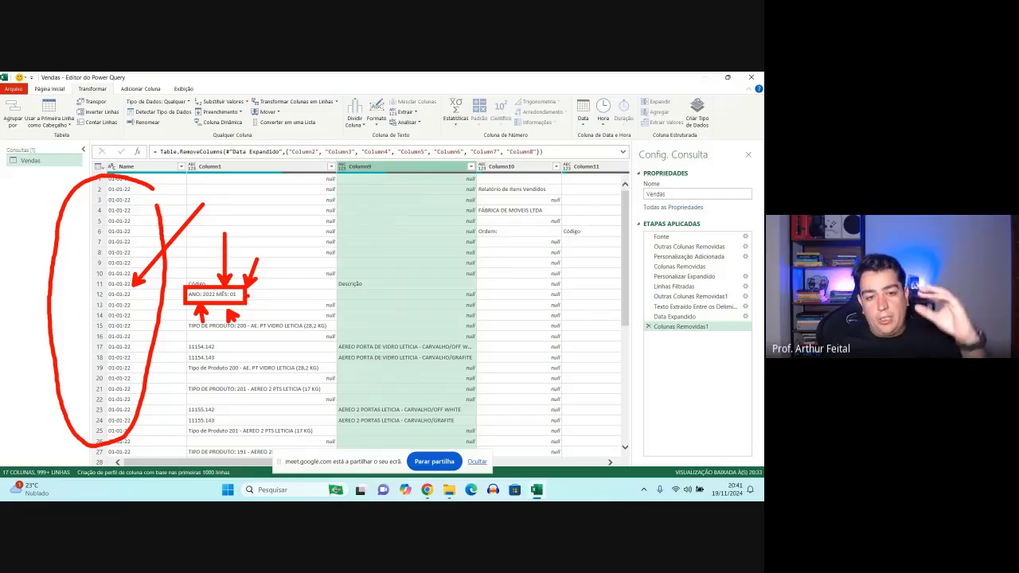
drag(247, 284, 289, 280)
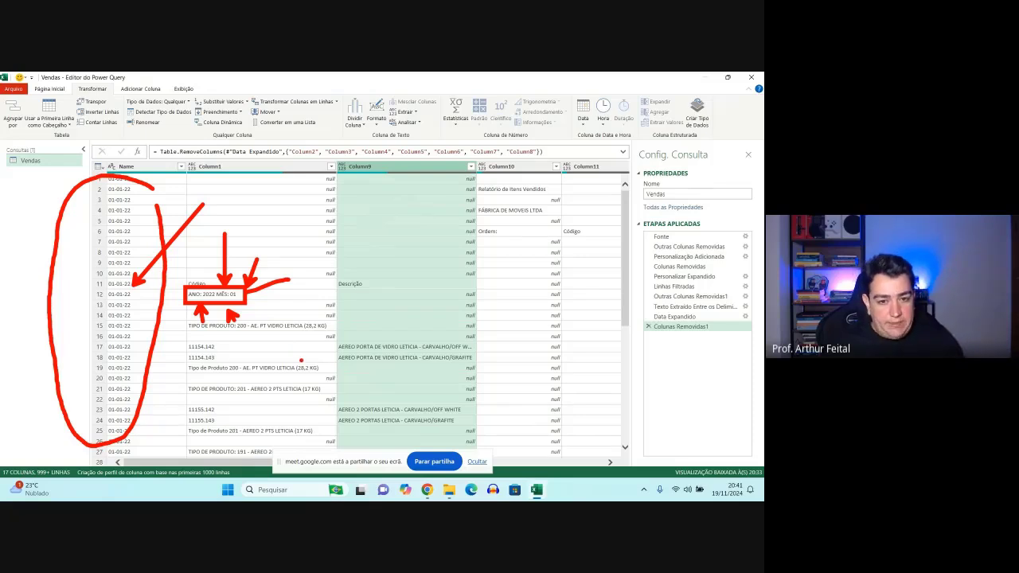
key(Escape)
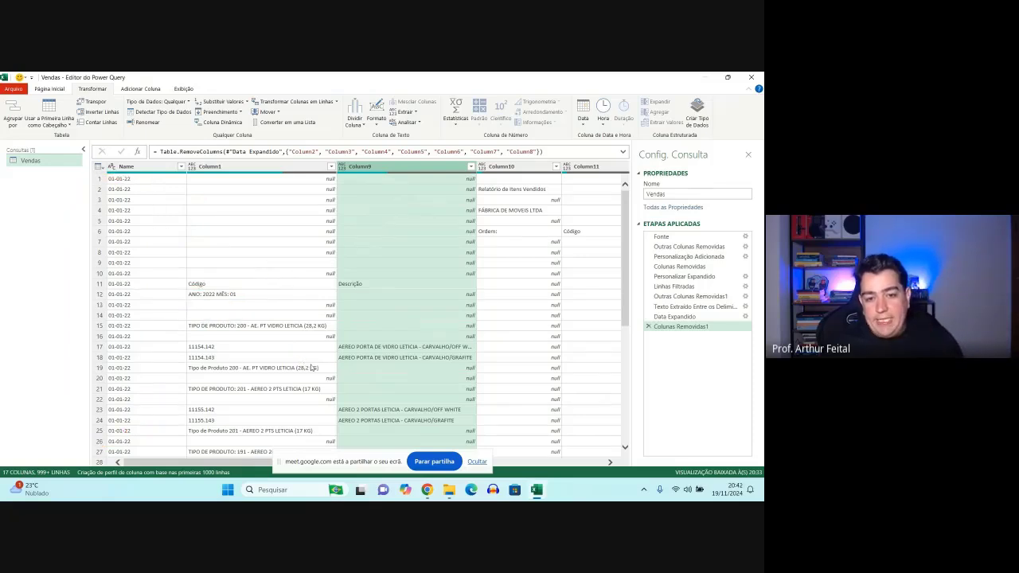
mouse_move(341, 169)
mouse_down()
mouse_move(360, 263)
mouse_move(476, 371)
mouse_move(493, 437)
mouse_up()
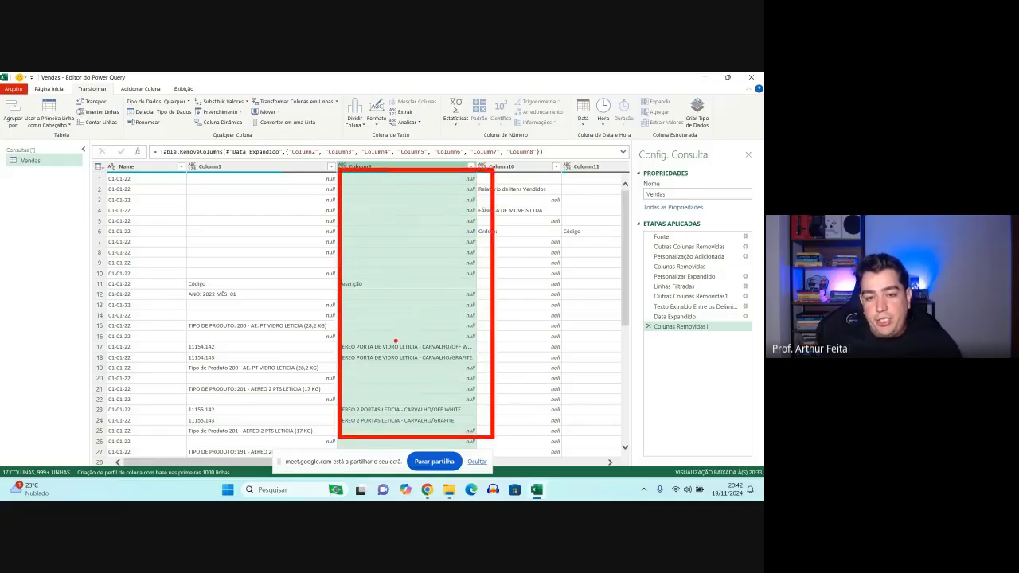
drag(395, 341, 385, 288)
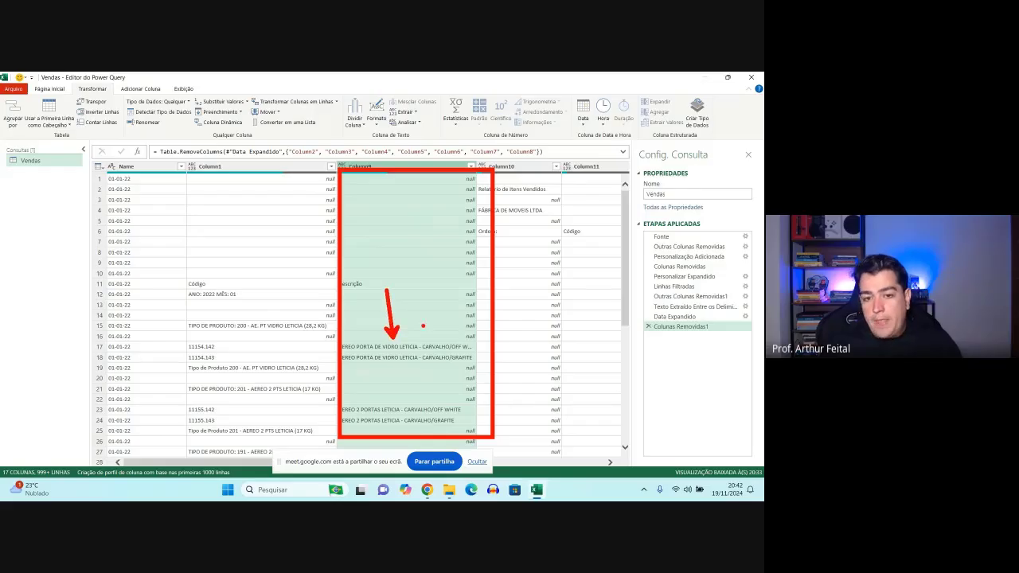
drag(441, 343, 438, 279)
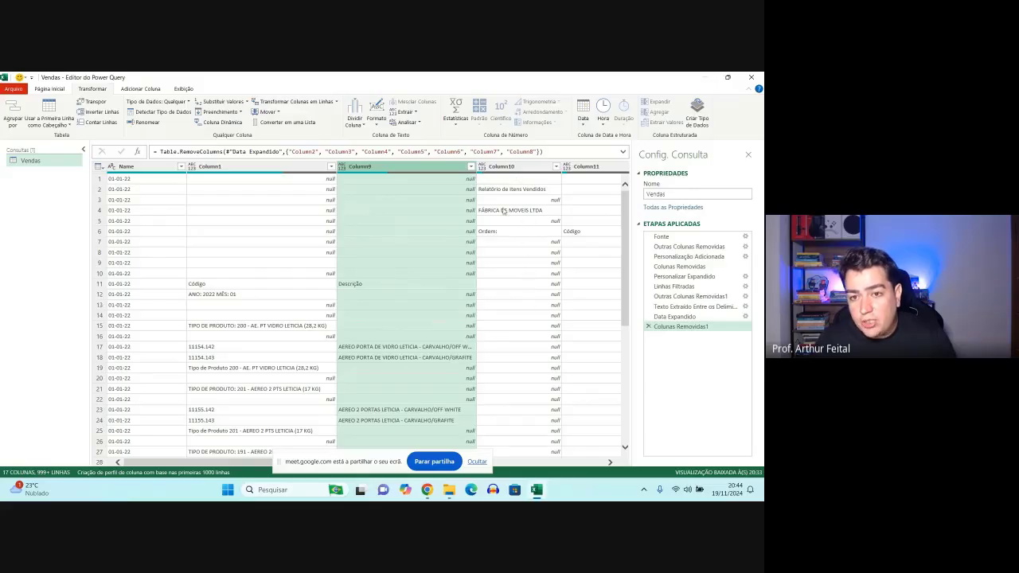
Step: Remove Column10, Column11, Column12, Column13, Column14 and Column15 from the Vendas query
scroll(532, 275, down, 9)
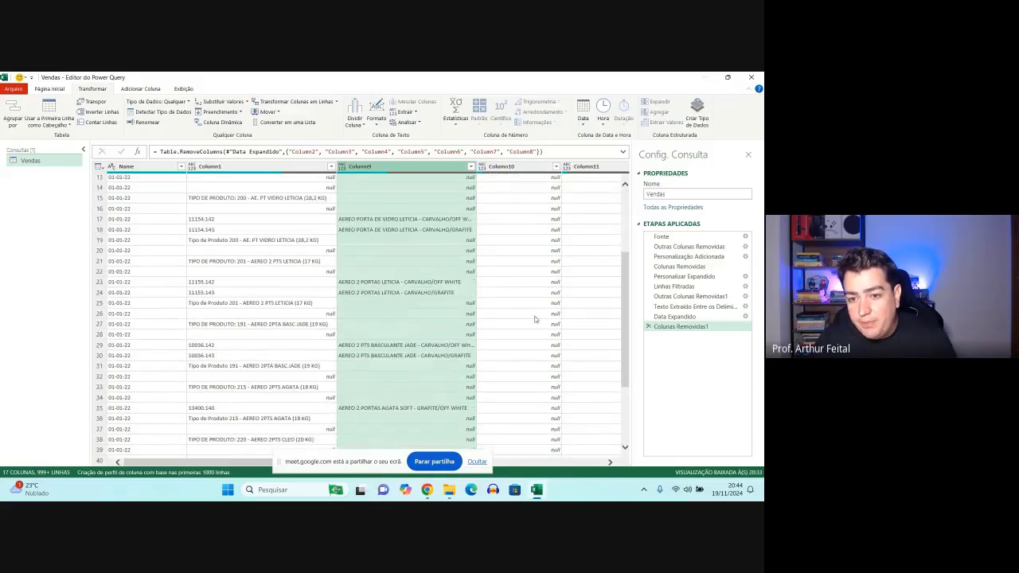
scroll(536, 319, up, 9)
right_click(532, 167)
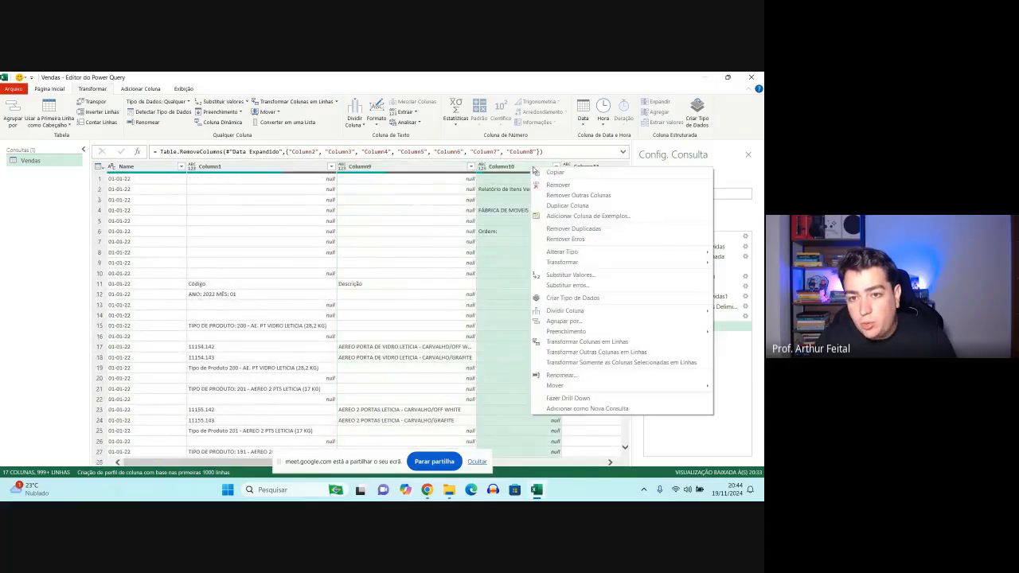
click(549, 189)
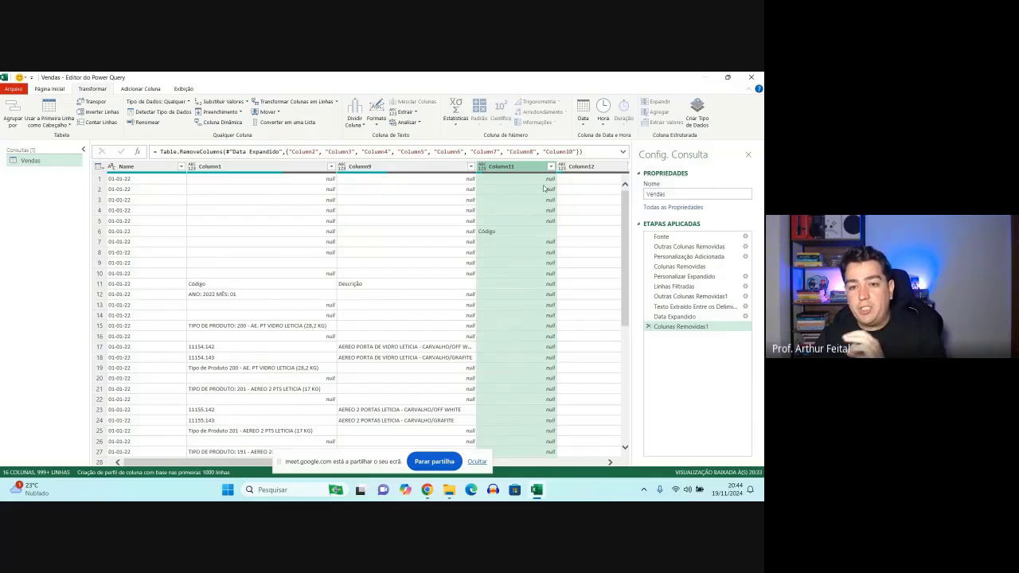
right_click(526, 168)
click(543, 189)
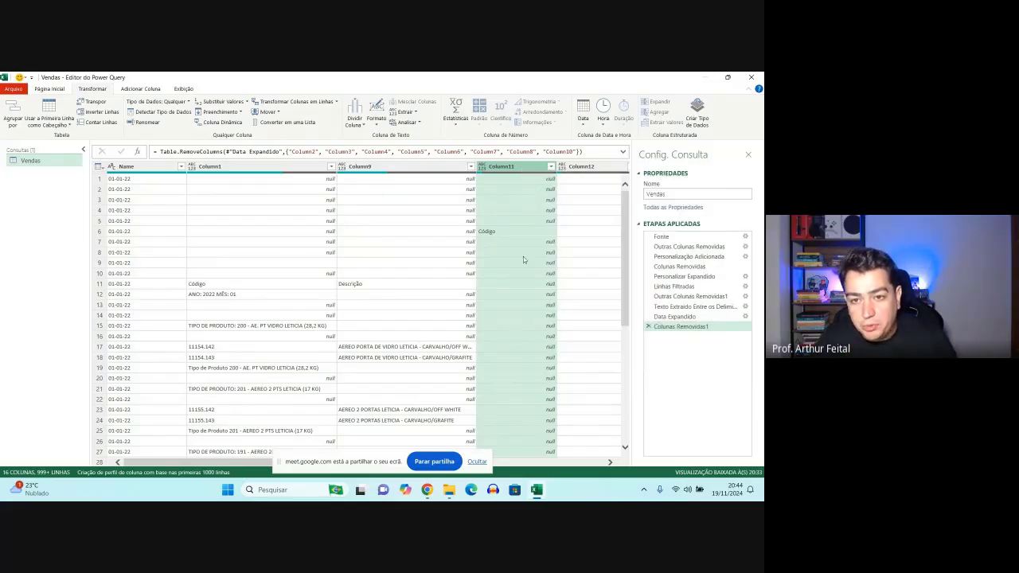
right_click(500, 169)
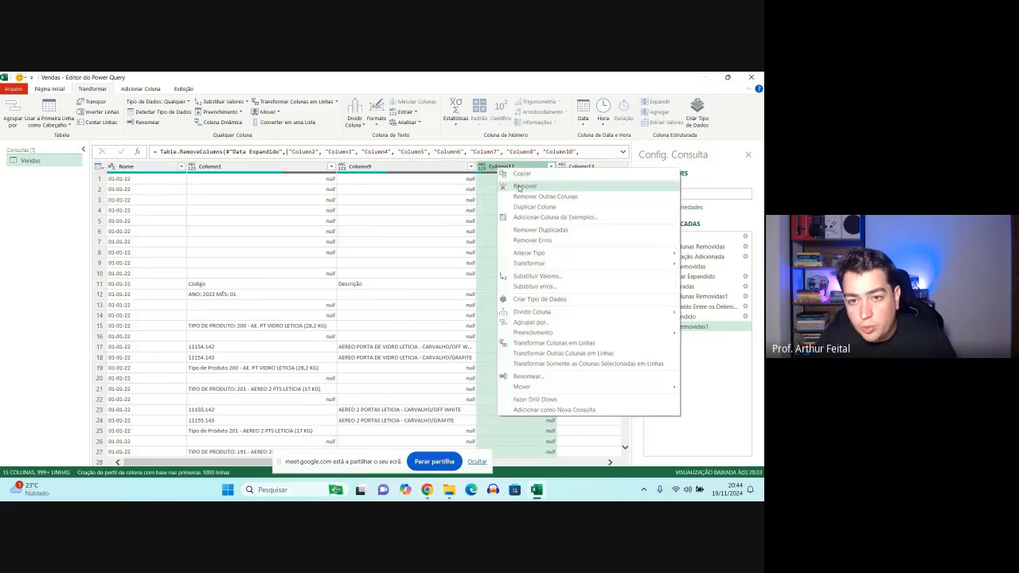
click(519, 187)
right_click(523, 168)
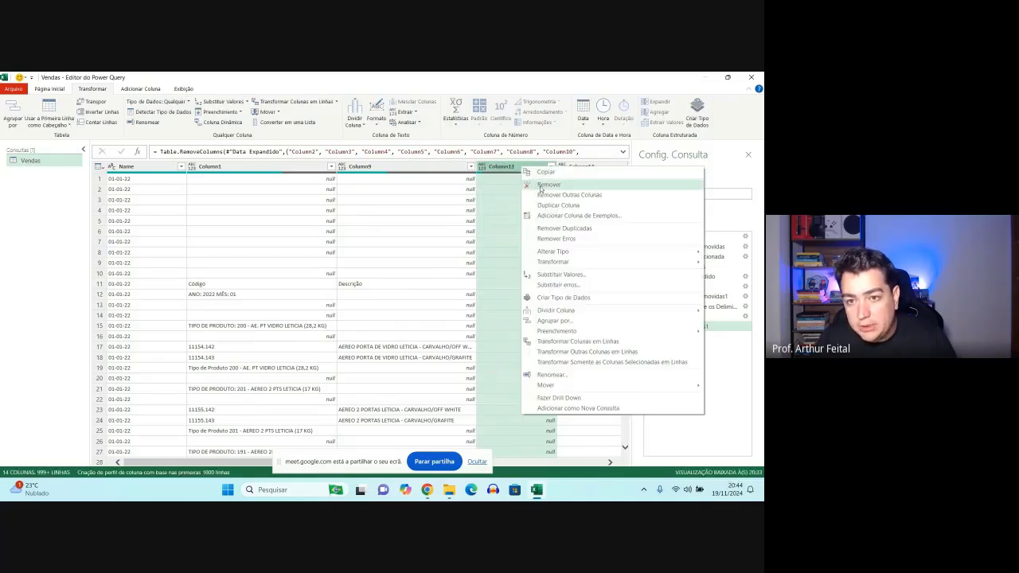
click(541, 188)
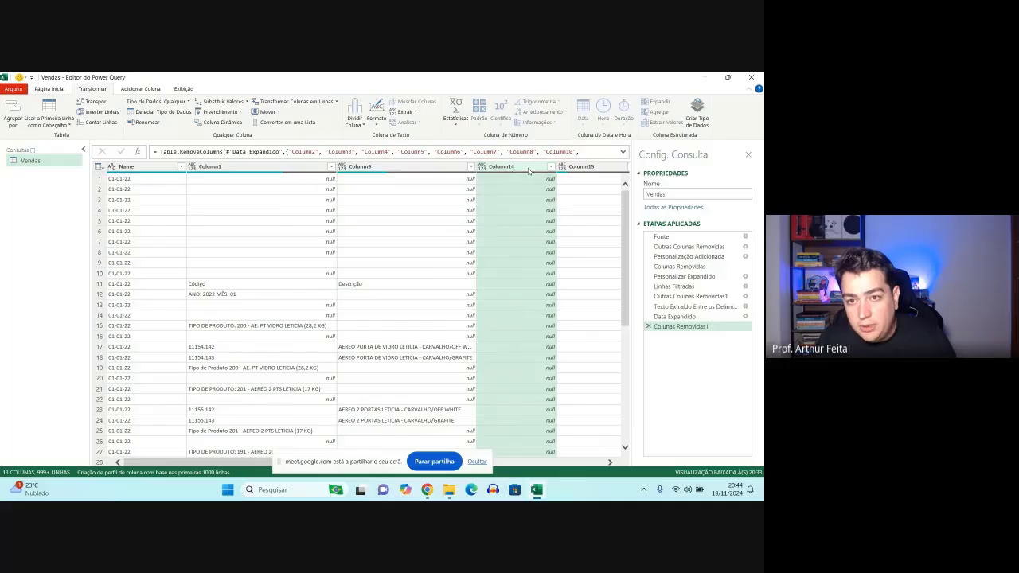
right_click(528, 169)
click(542, 189)
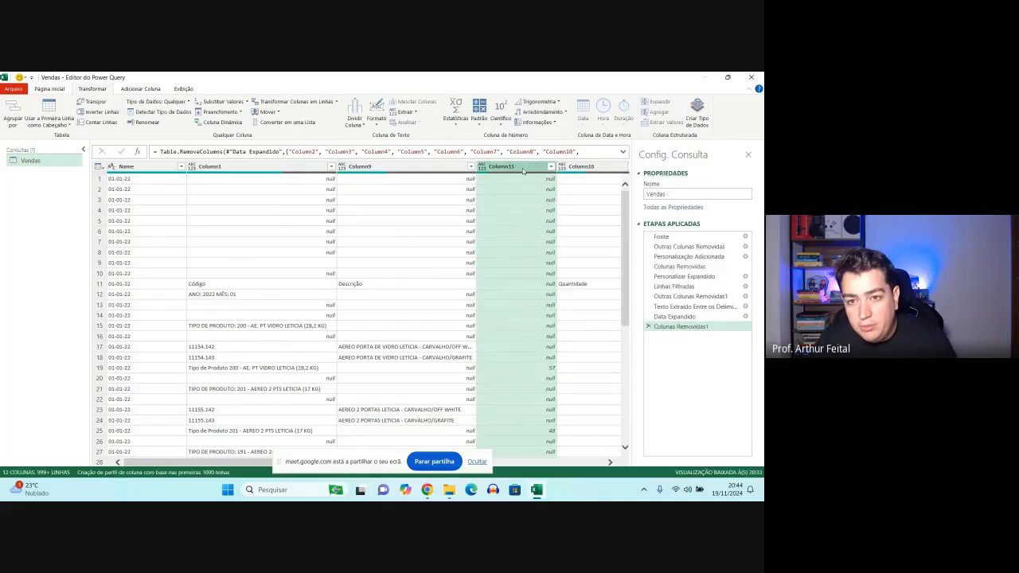
right_click(524, 169)
click(543, 189)
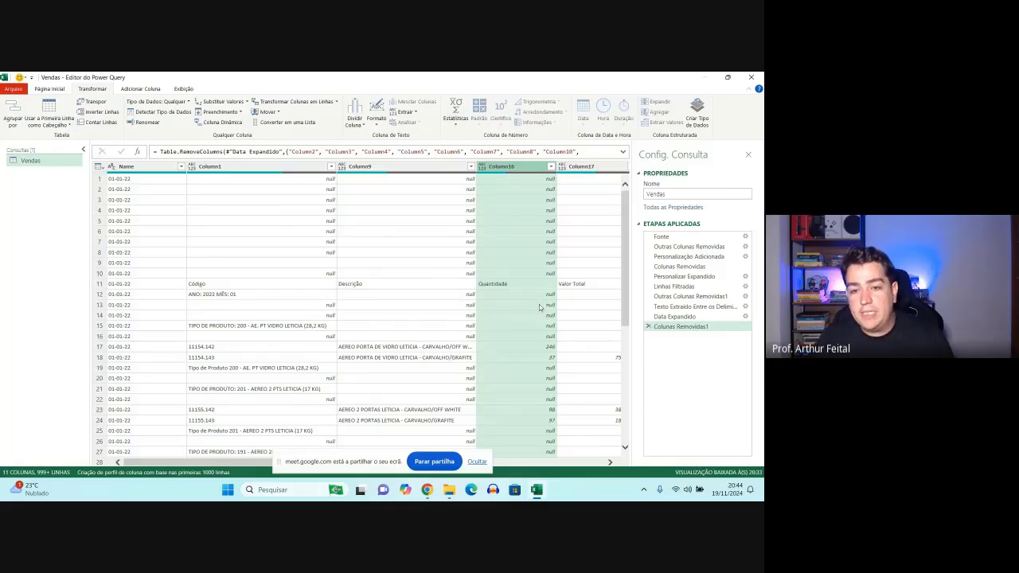
scroll(539, 308, down, 2)
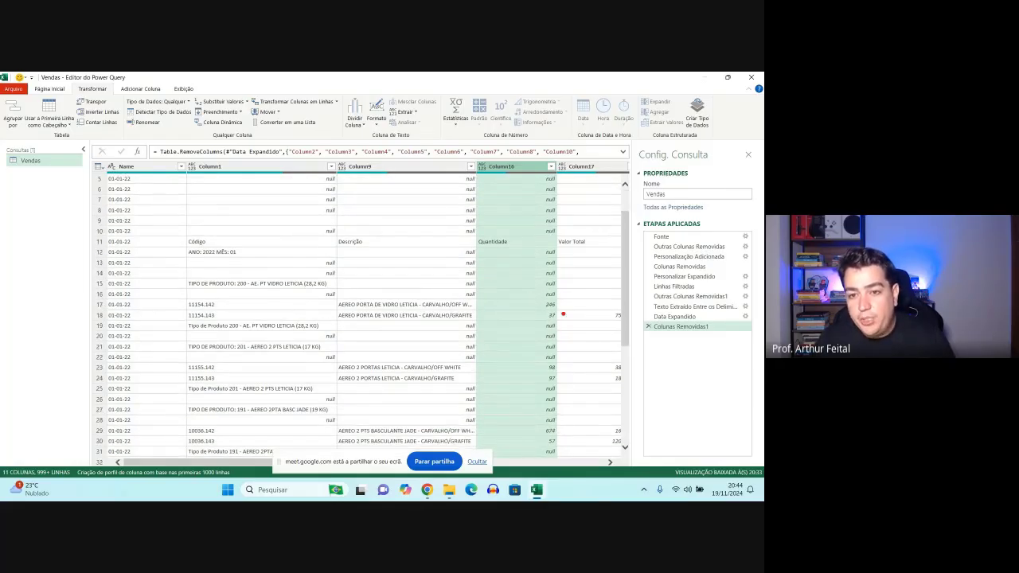
drag(470, 231, 517, 253)
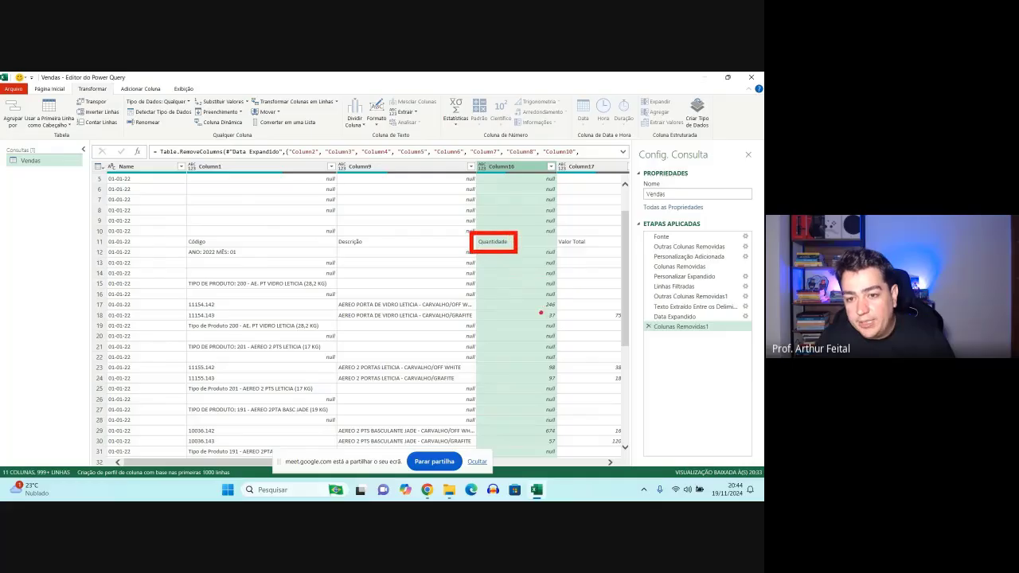
drag(532, 299, 564, 326)
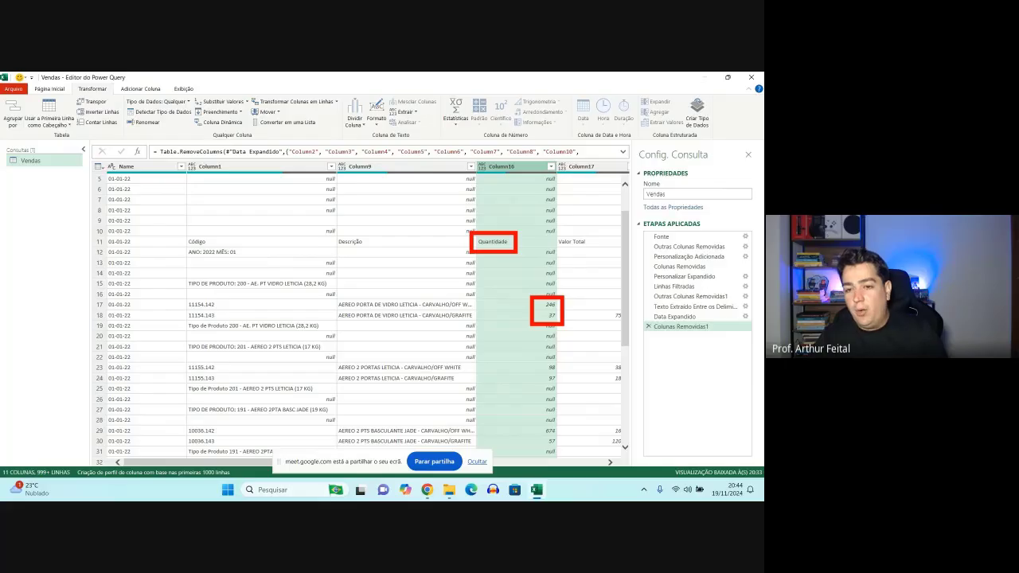
key(Escape)
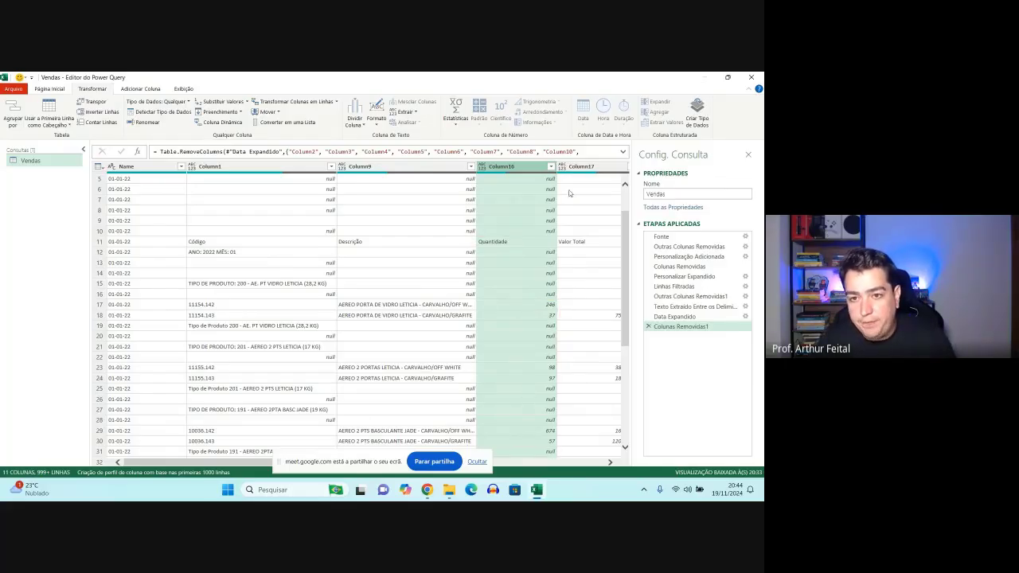
Step: Remove Column18, the column between Valor Total and Media, from the Vendas query
click(572, 168)
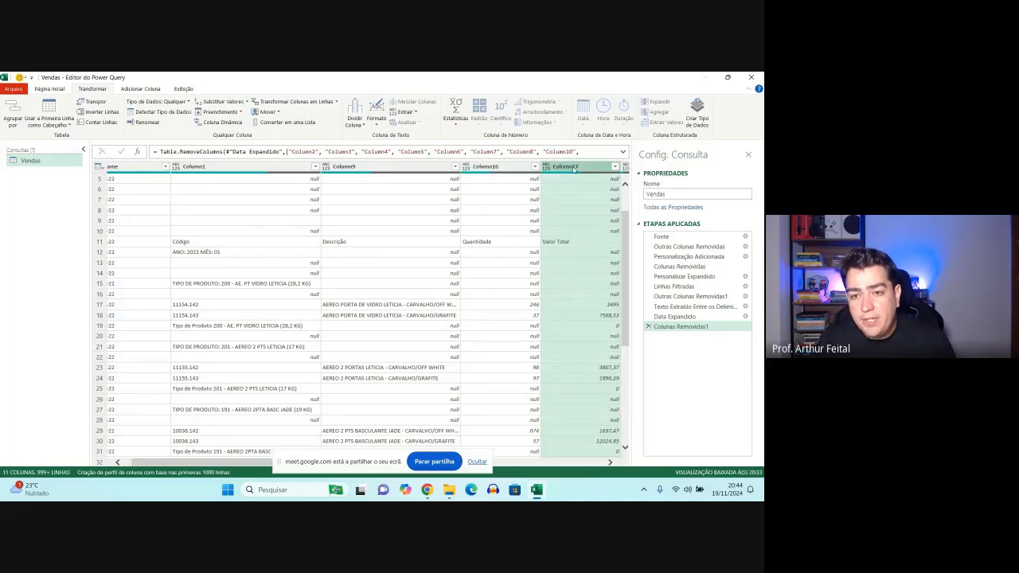
click(277, 465)
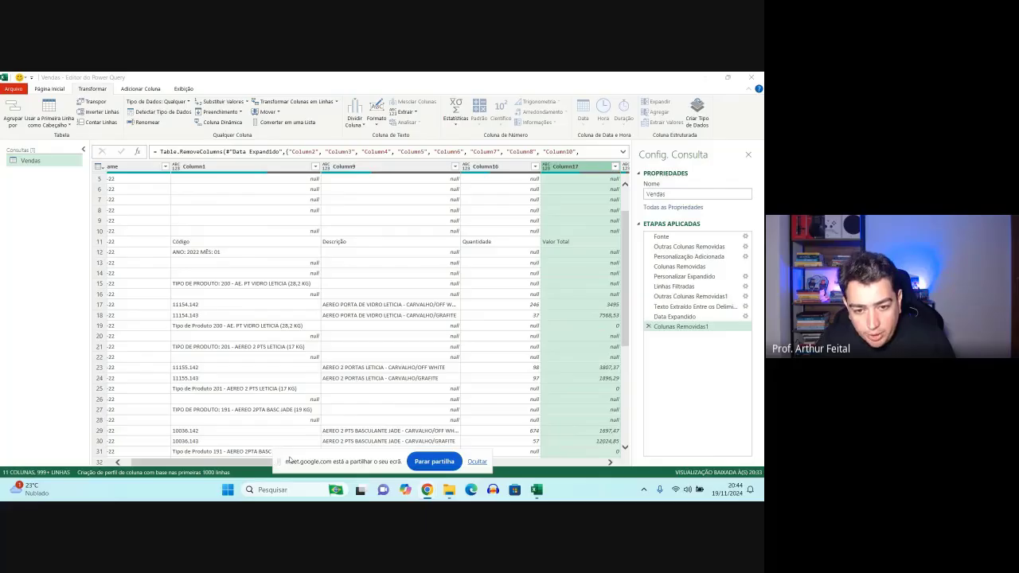
drag(285, 464, 763, 248)
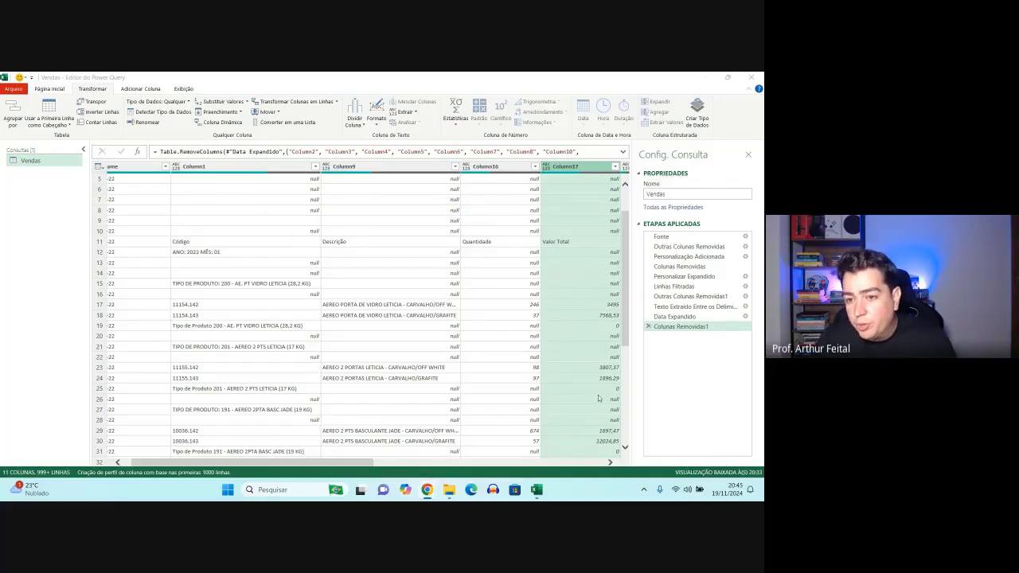
drag(363, 461, 426, 469)
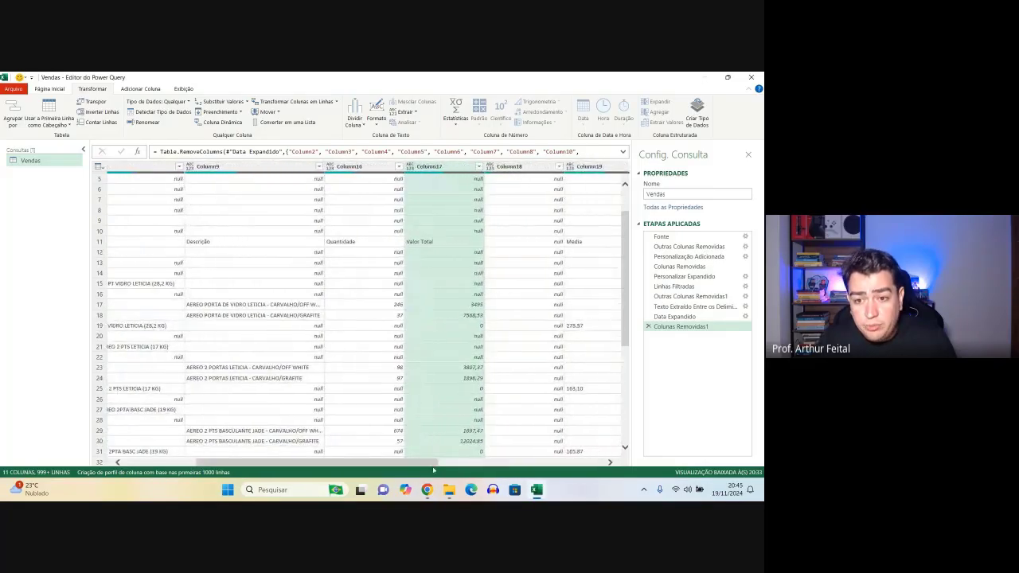
right_click(534, 169)
click(551, 189)
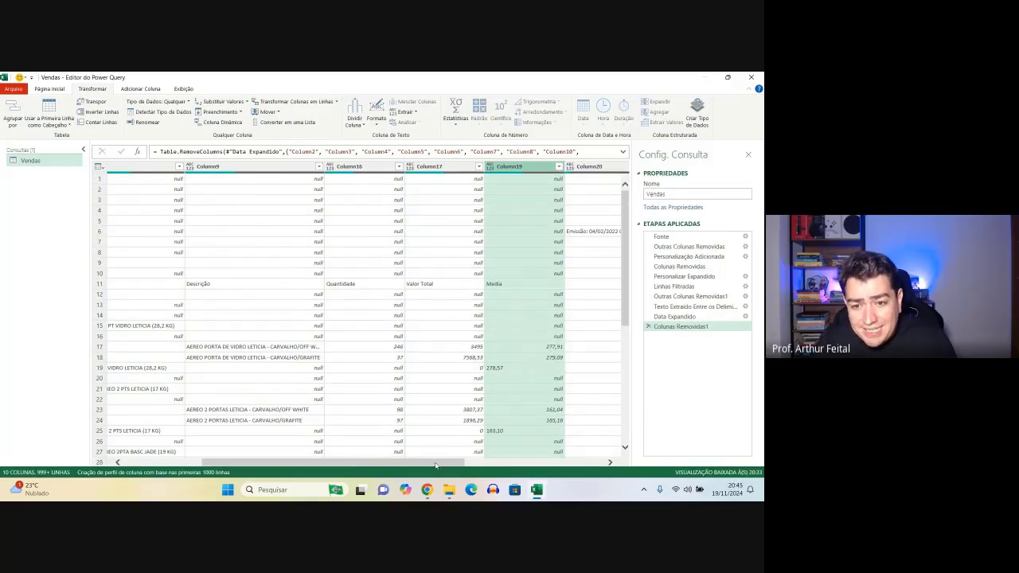
drag(451, 466, 495, 468)
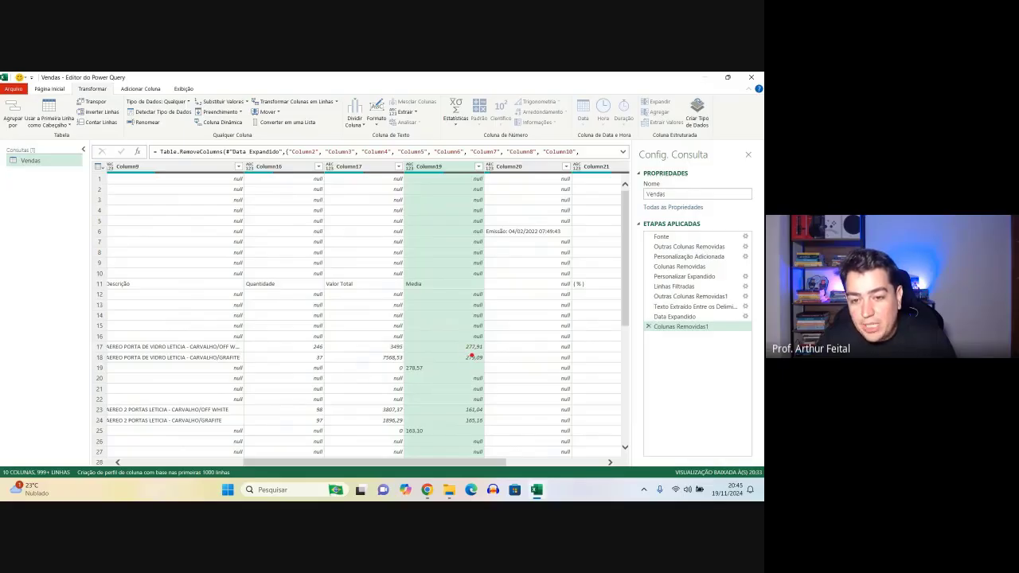
mouse_move(304, 339)
mouse_down()
mouse_move(329, 354)
mouse_move(412, 355)
mouse_up()
mouse_move(480, 343)
mouse_down()
mouse_move(460, 344)
mouse_move(469, 354)
mouse_move(484, 348)
mouse_up()
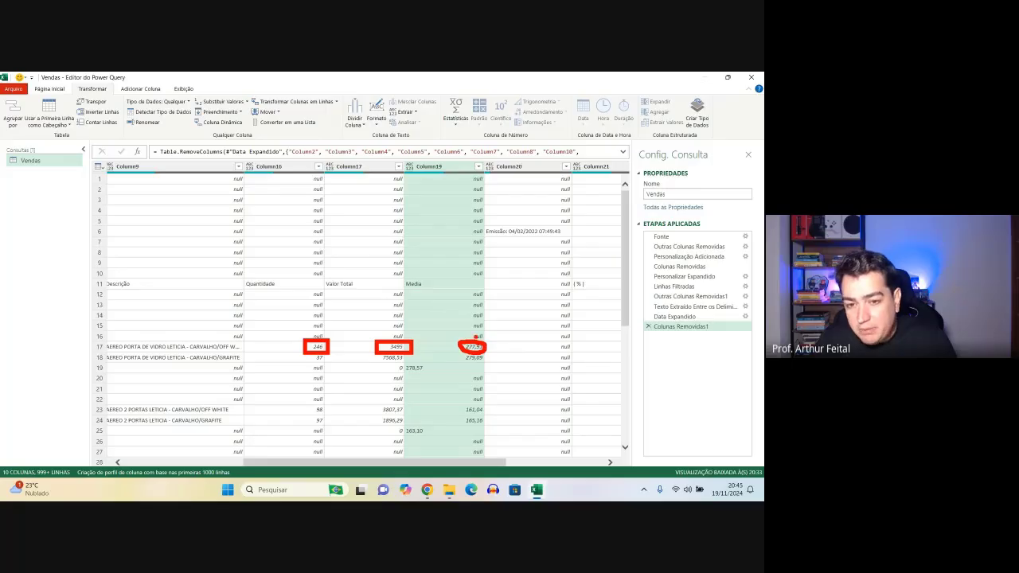
drag(476, 338, 488, 302)
drag(422, 245, 420, 276)
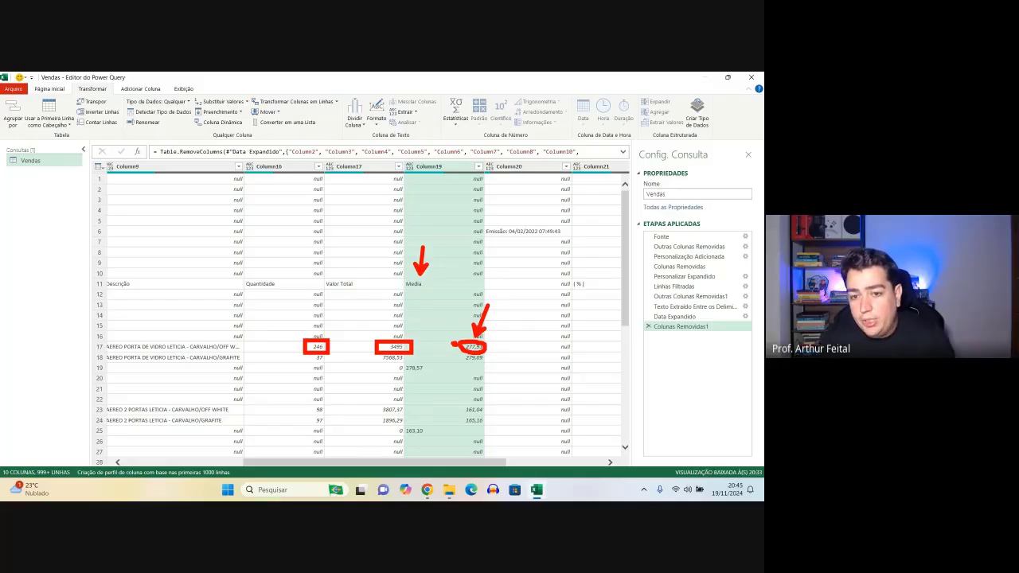
drag(453, 308, 462, 343)
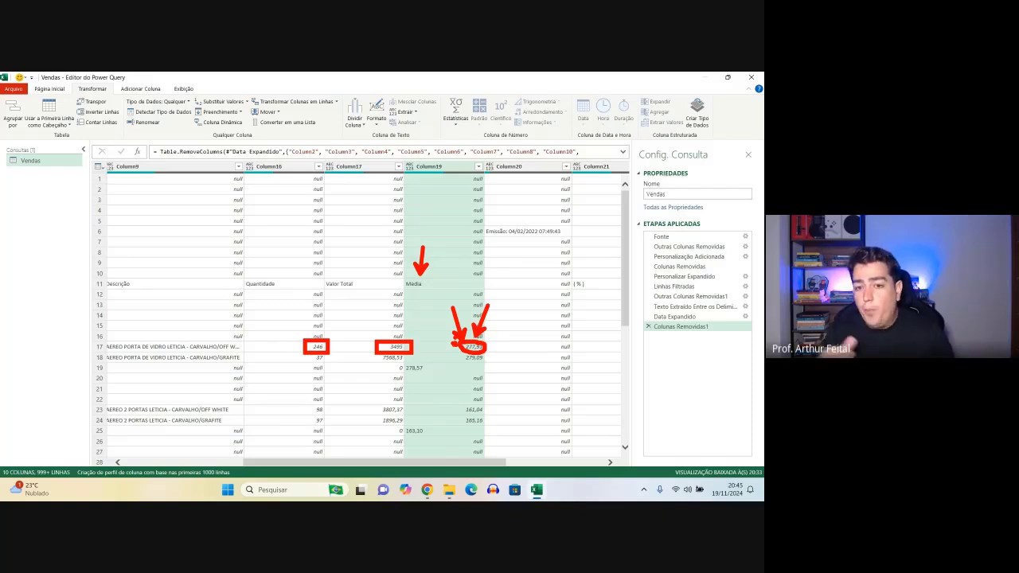
key(Escape)
mouse_move(399, 165)
mouse_down()
mouse_move(482, 387)
mouse_move(490, 446)
mouse_up()
mouse_move(459, 277)
mouse_down()
mouse_move(474, 320)
mouse_move(461, 317)
mouse_up()
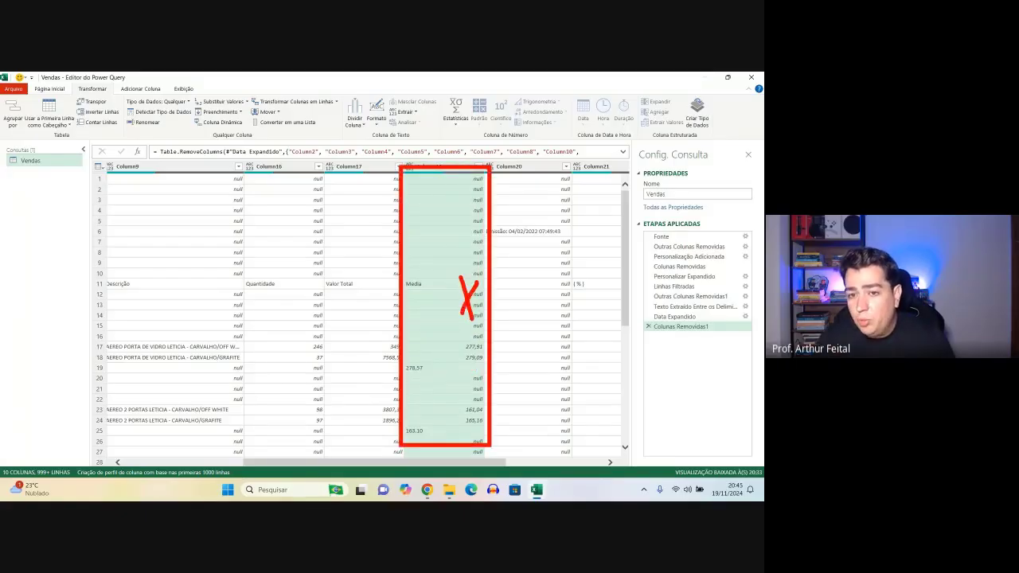
key(Escape)
Step: Remove Column19, which holds the Media values, and Column20 with the Emissão text from the Vendas query
right_click(447, 169)
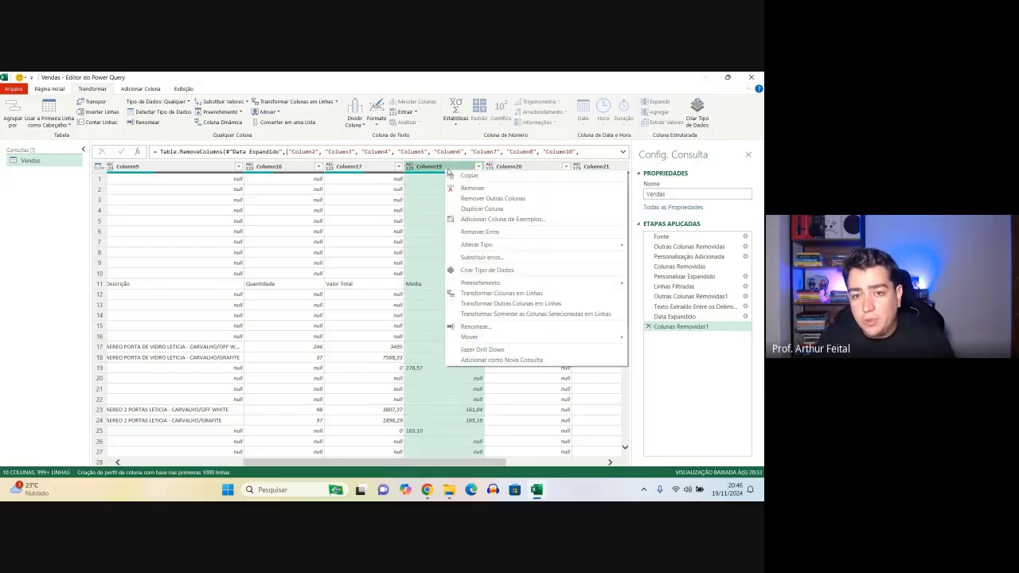
click(471, 188)
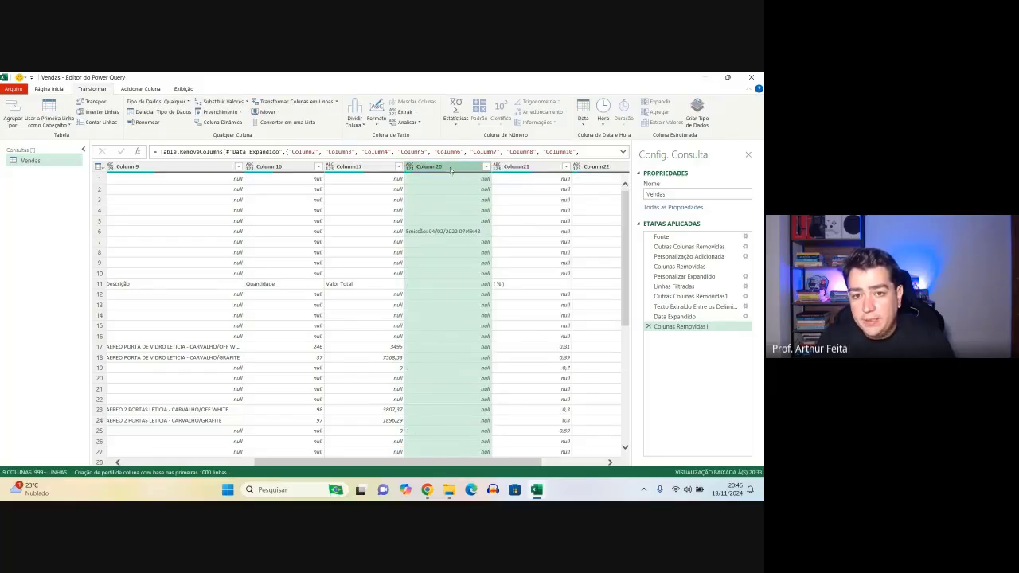
right_click(451, 170)
click(470, 188)
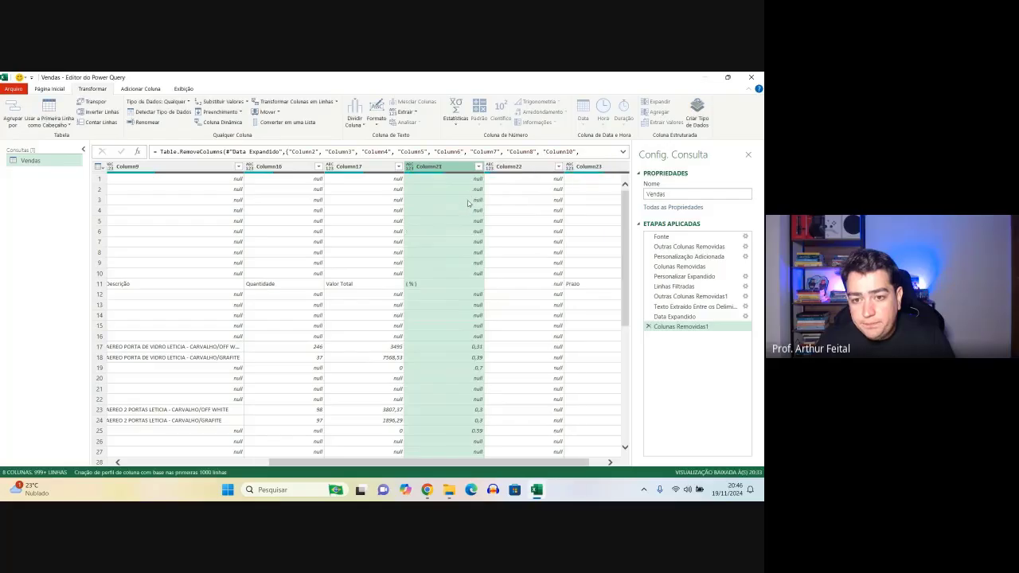
Step: Remove Column21, Column22 and Column23, the columns following Valor Total, from the Vendas query
right_click(458, 171)
click(471, 185)
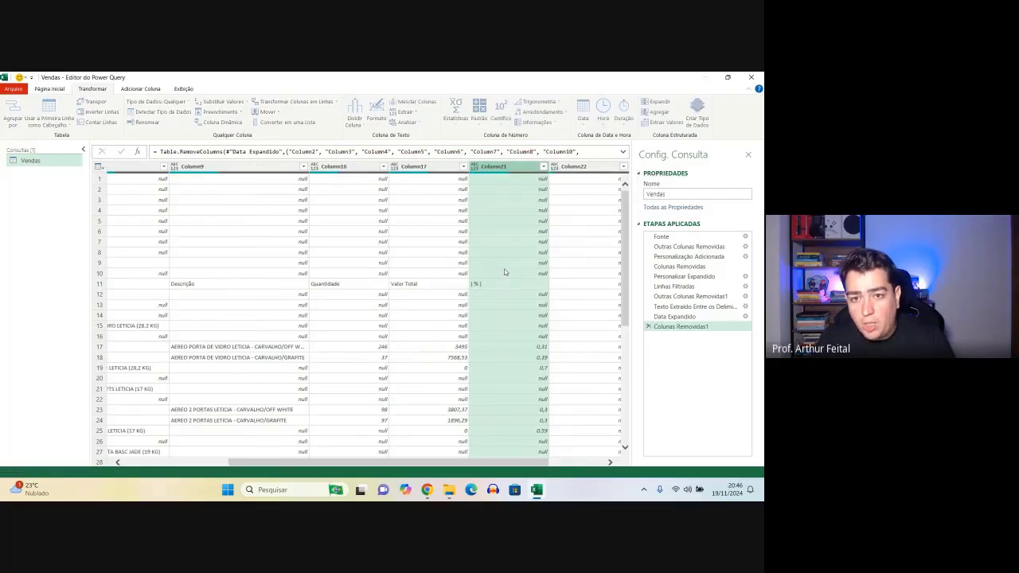
right_click(503, 170)
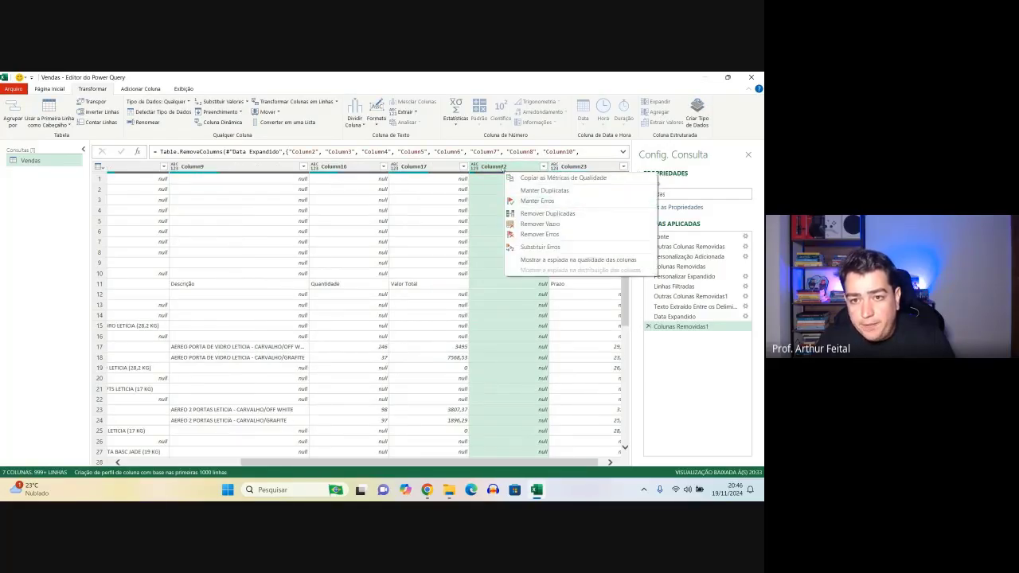
click(522, 187)
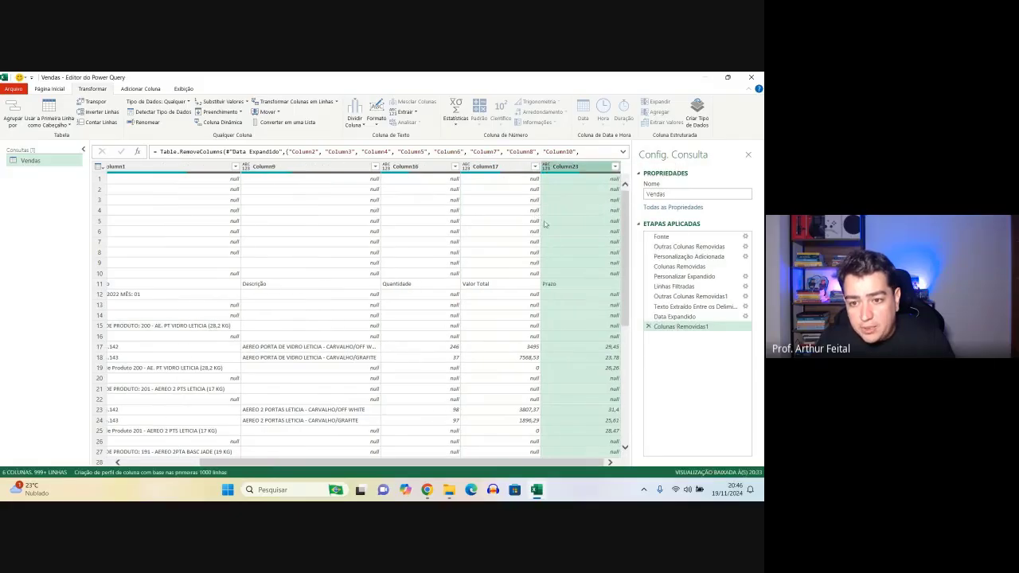
right_click(566, 171)
click(583, 187)
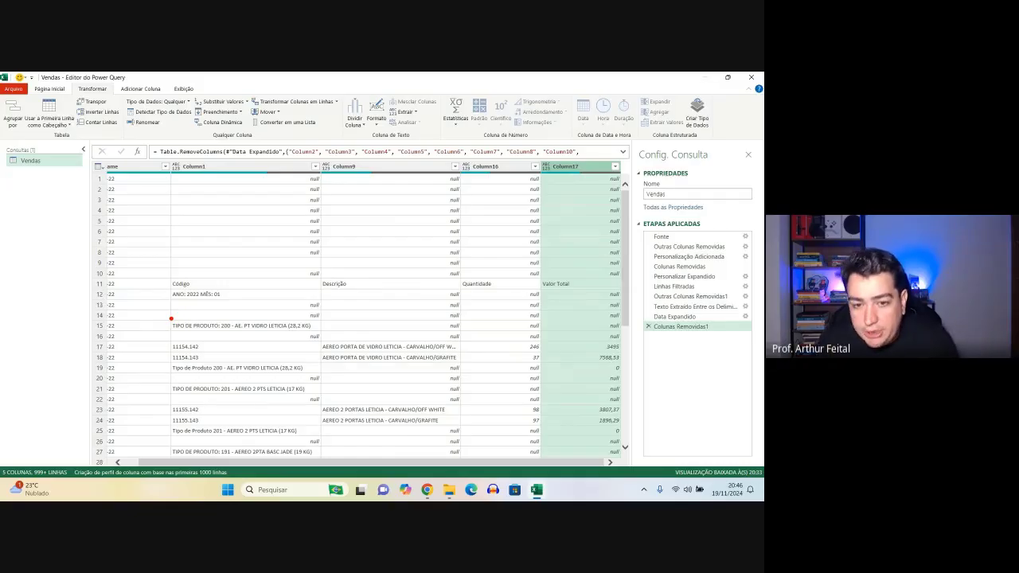
Step: Compare the product type rows in Column1 with the item descriptions listed beneath them in Column9
mouse_move(168, 317)
mouse_down()
mouse_move(210, 331)
mouse_move(327, 336)
mouse_move(317, 334)
mouse_up()
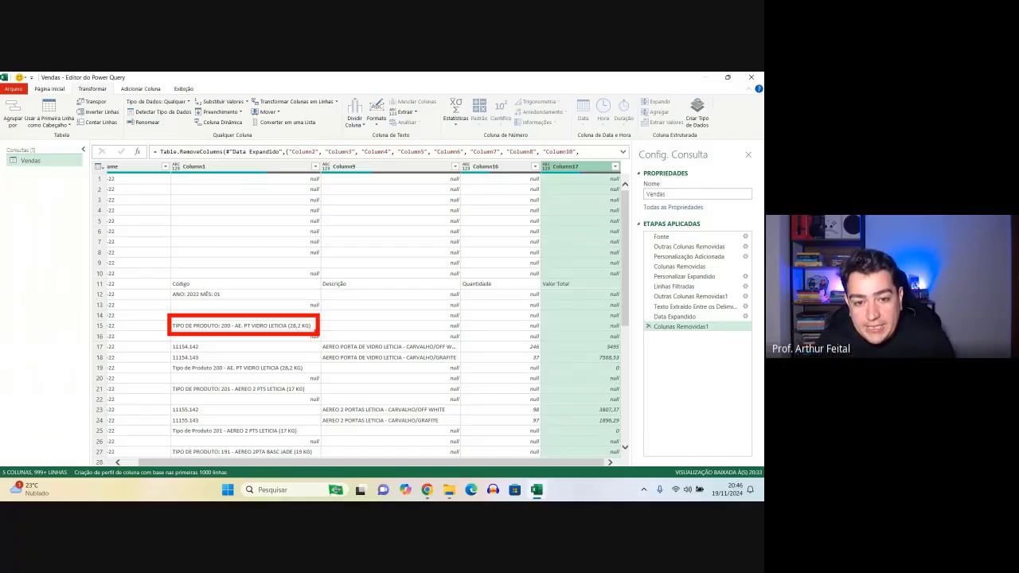
mouse_move(320, 327)
mouse_down()
mouse_move(340, 325)
mouse_move(349, 339)
mouse_move(308, 353)
mouse_move(292, 348)
mouse_move(317, 348)
mouse_move(307, 365)
mouse_move(296, 357)
mouse_move(317, 358)
mouse_up()
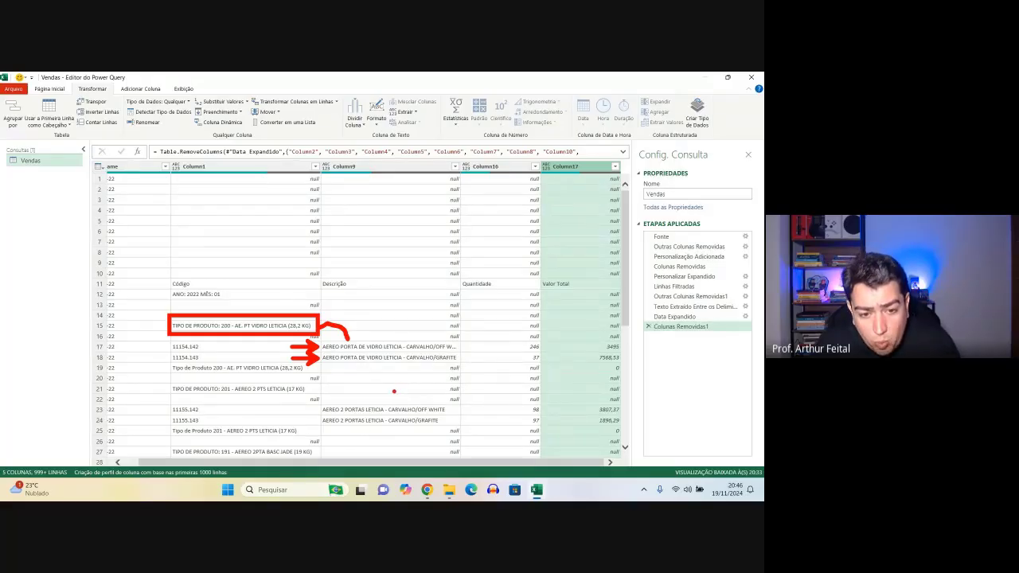
key(Escape)
scroll(389, 395, down, 5)
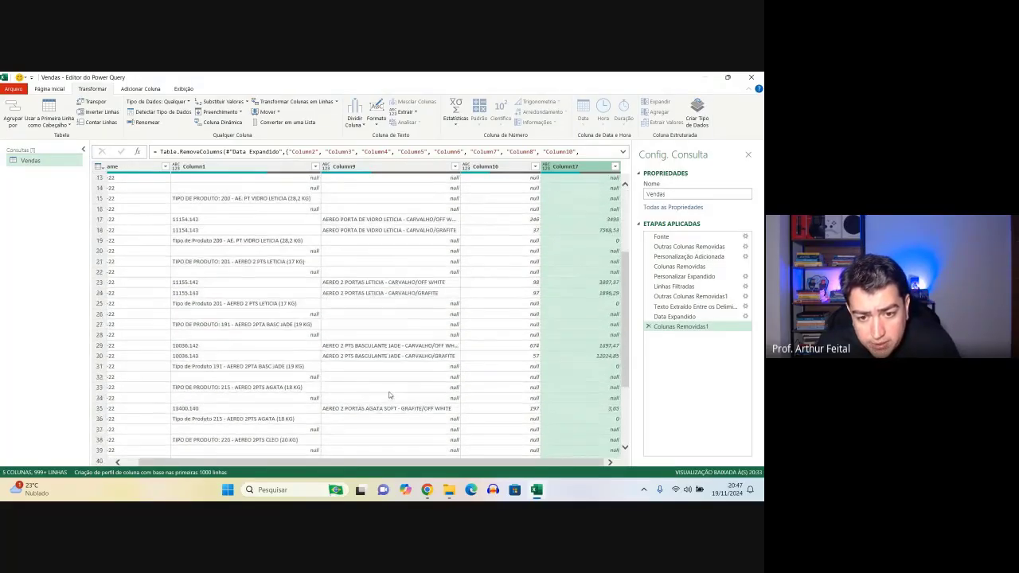
scroll(389, 395, down, 1)
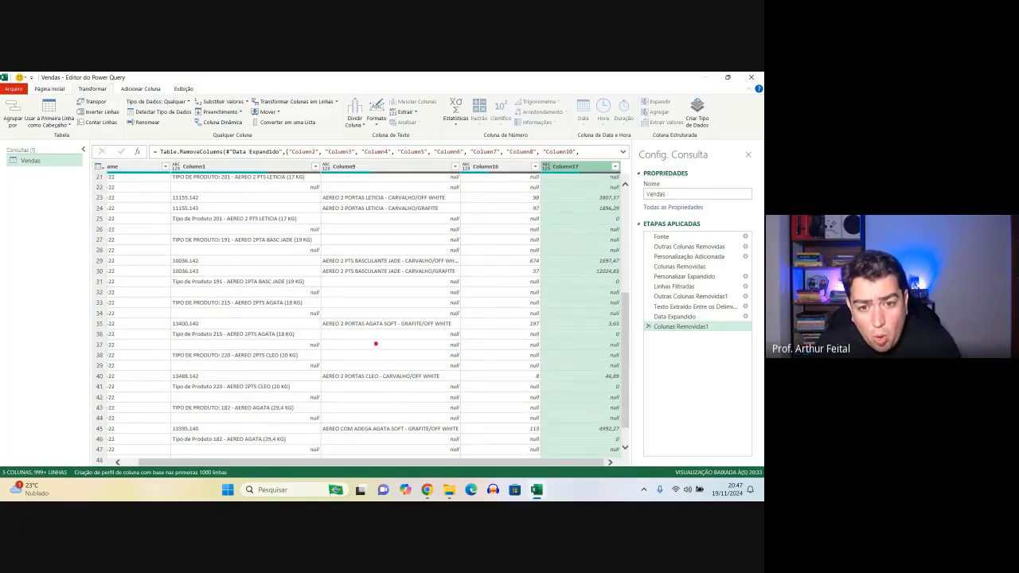
drag(366, 330, 377, 331)
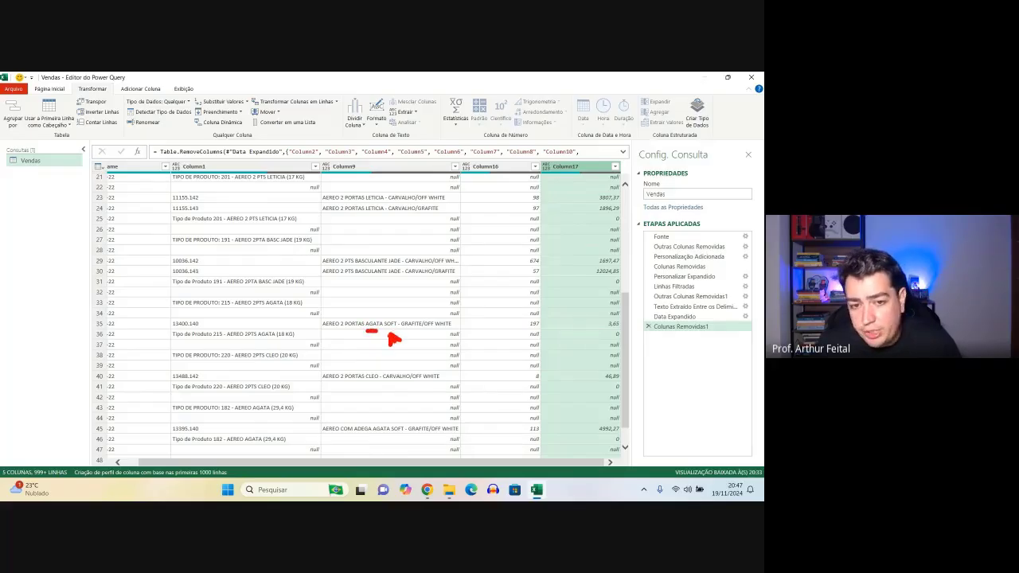
key(Escape)
scroll(358, 316, up, 4)
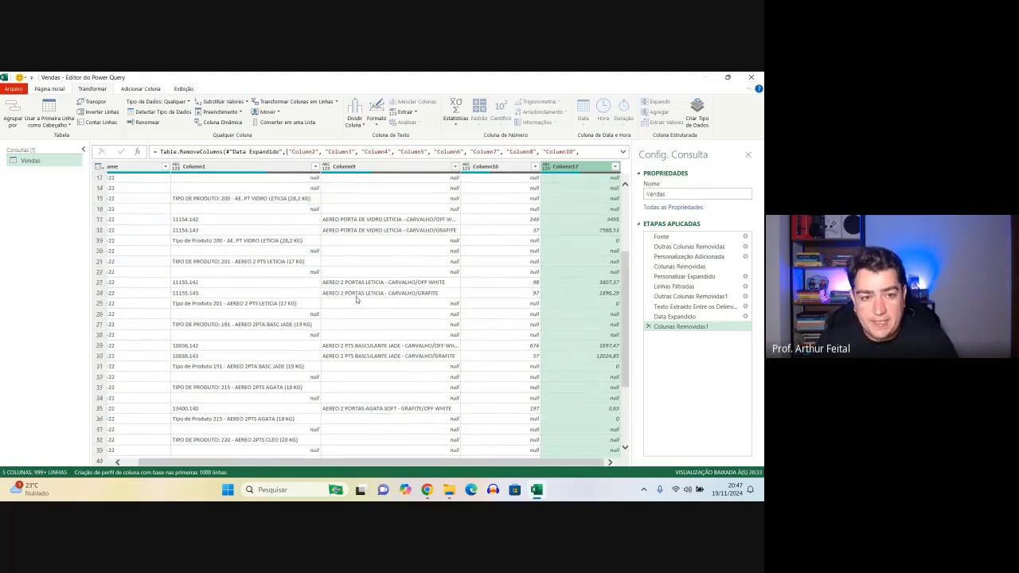
scroll(357, 315, up, 1)
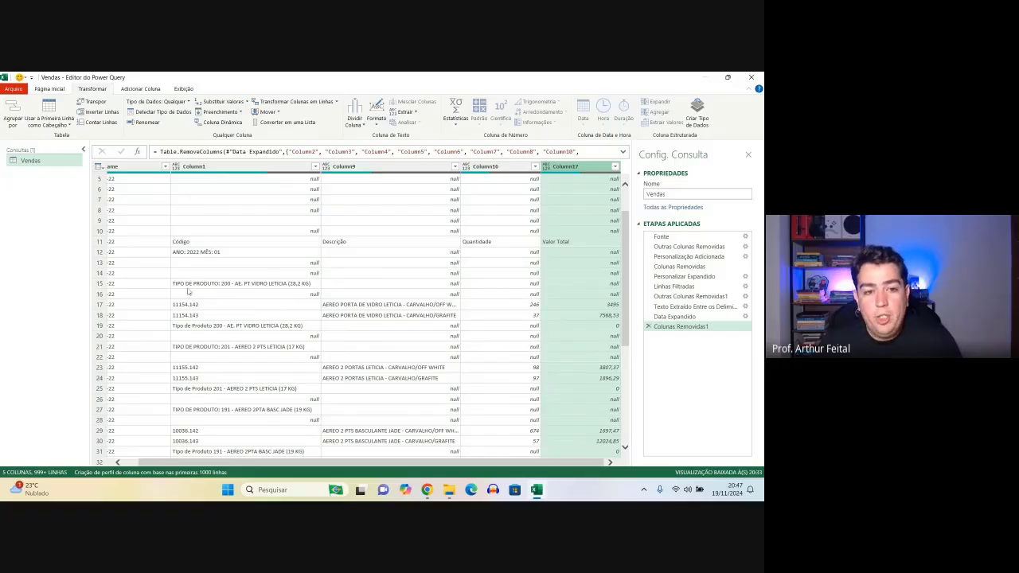
Step: Examine how the "TIPO DE PRODUTO" rows repeat in Column1 above each group of product codes
key(ctrl+2)
drag(165, 274, 319, 292)
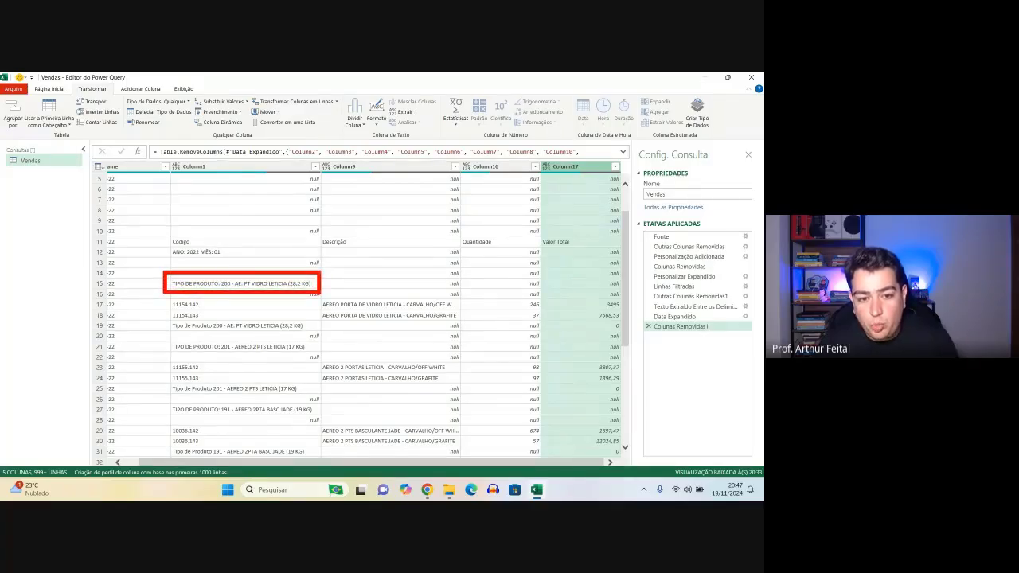
drag(190, 277, 176, 236)
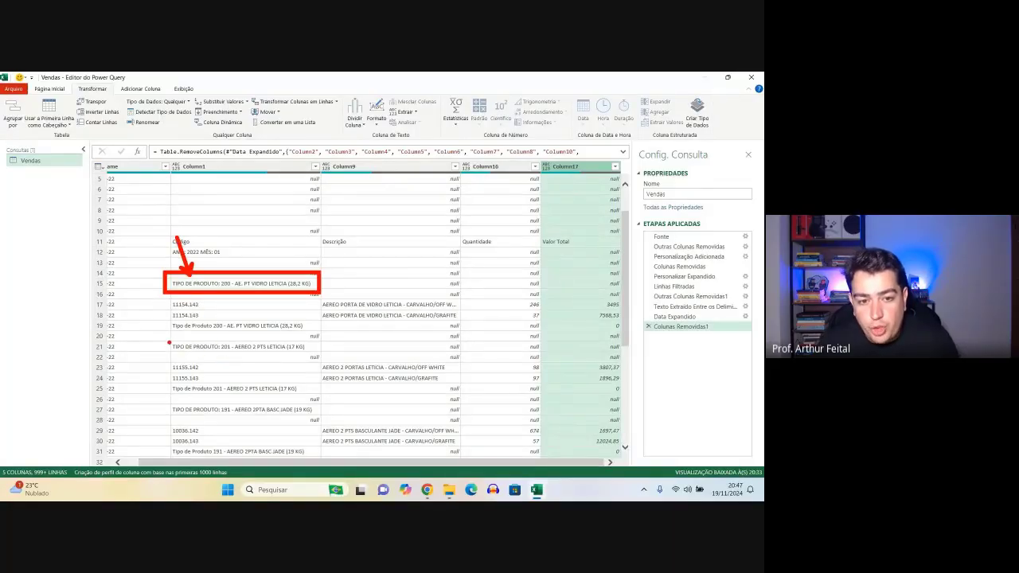
drag(171, 343, 112, 325)
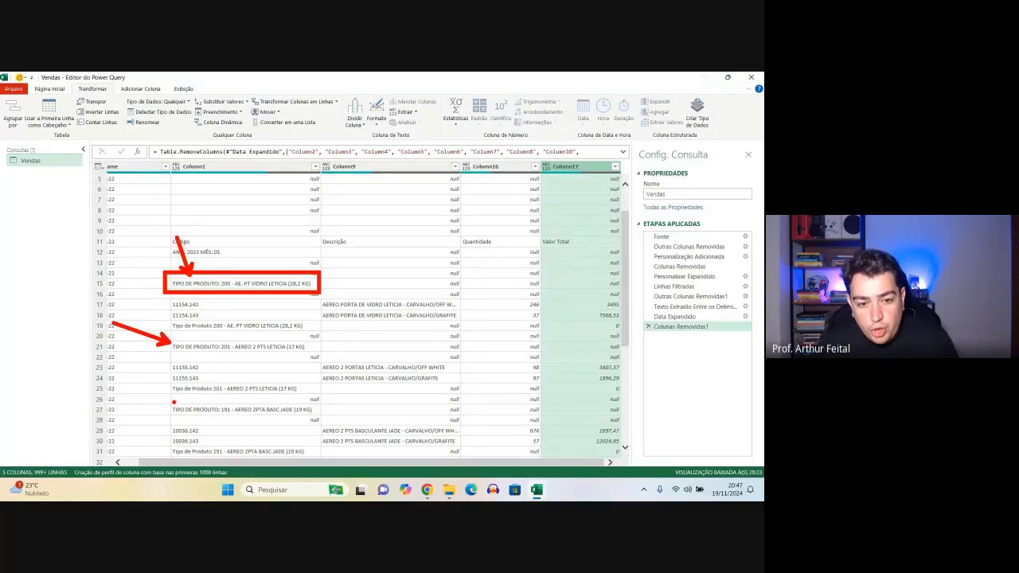
drag(174, 402, 132, 376)
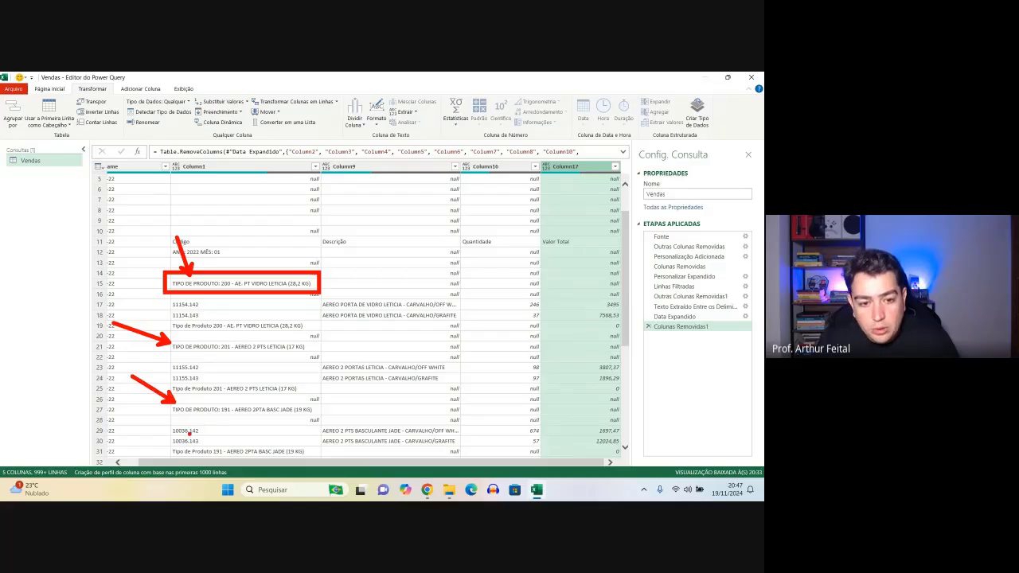
scroll(174, 386, down, 3)
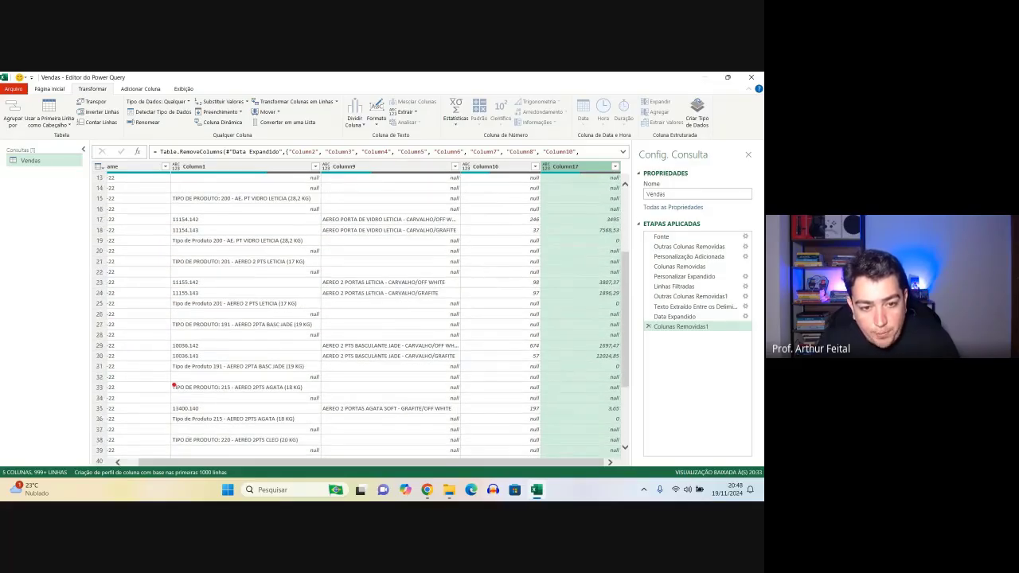
drag(174, 385, 146, 357)
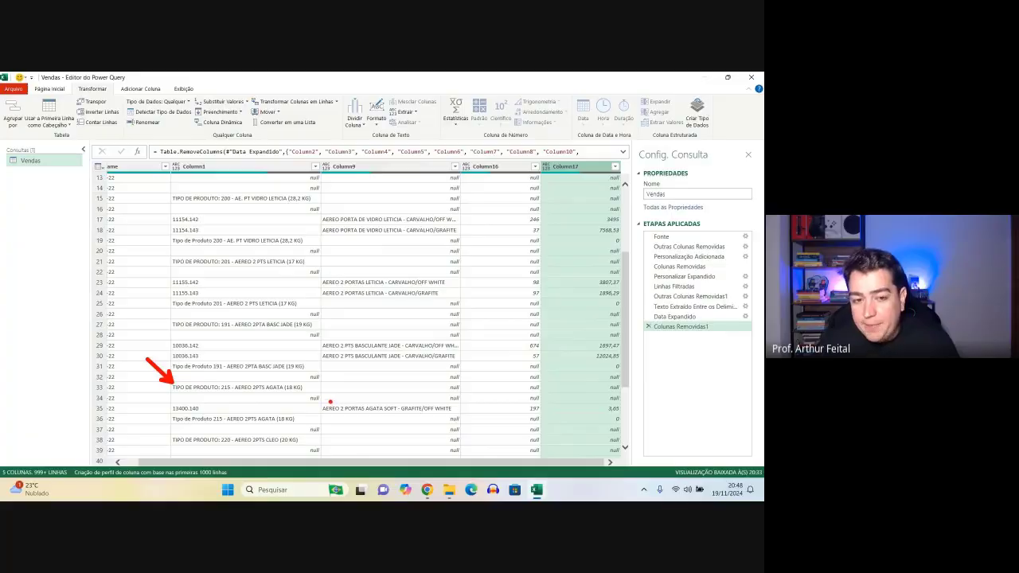
key(Escape)
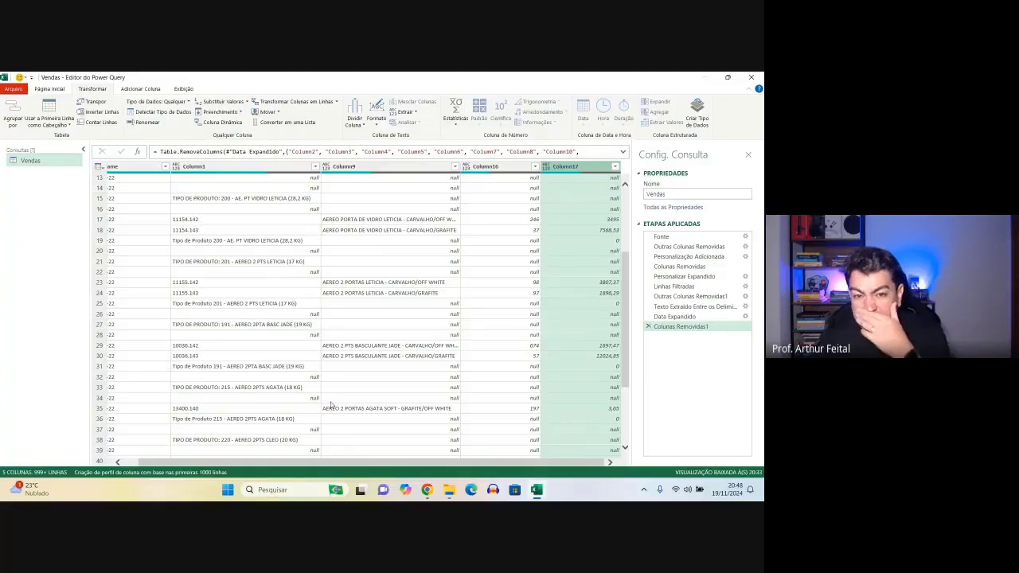
scroll(332, 404, up, 2)
scroll(295, 279, up, 3)
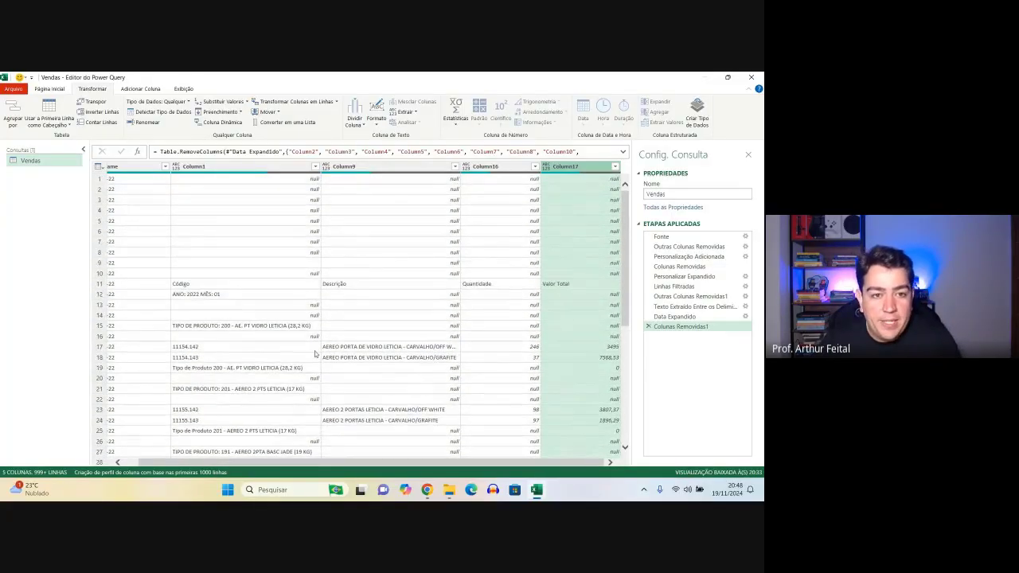
Step: Start a conditional column whose condition is that Column1 contains (contém) "TIPO DE PRODUTO"
click(255, 201)
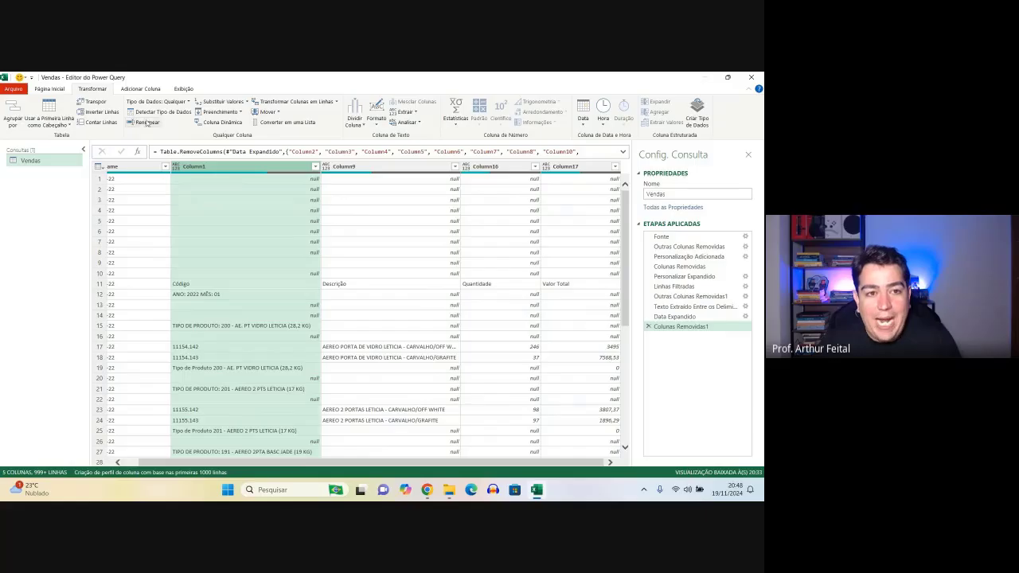
click(134, 90)
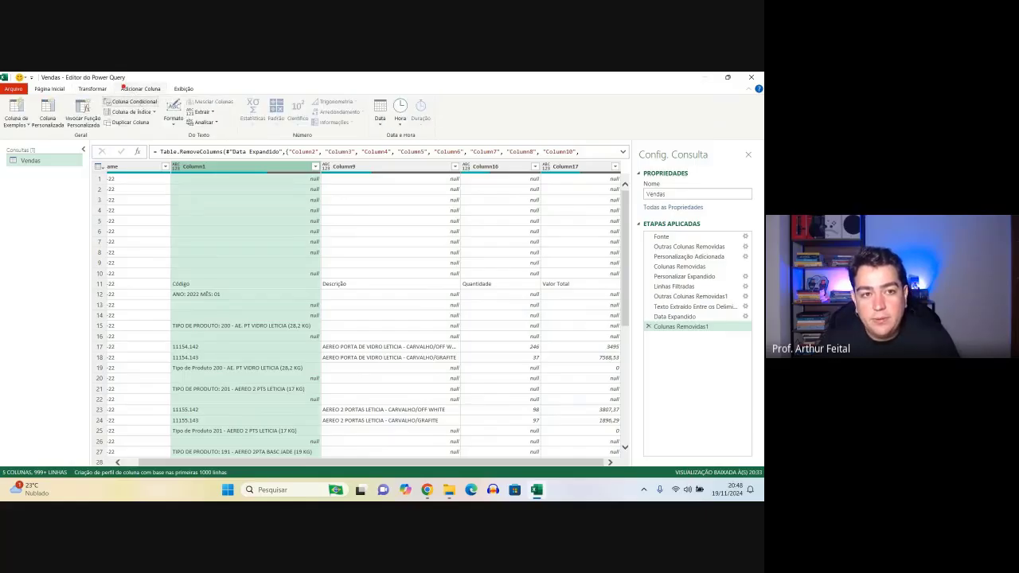
drag(114, 80, 191, 113)
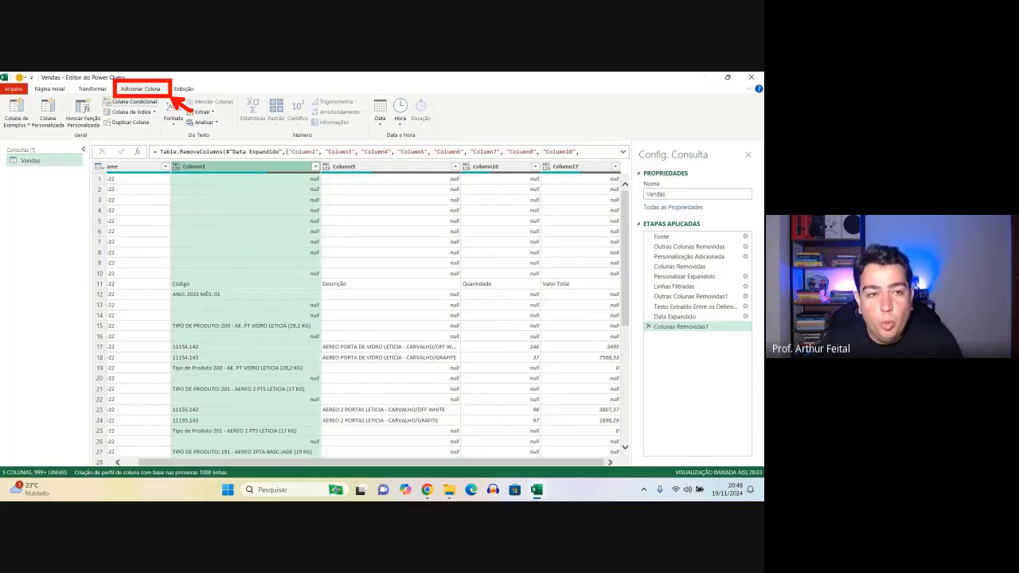
key(Escape)
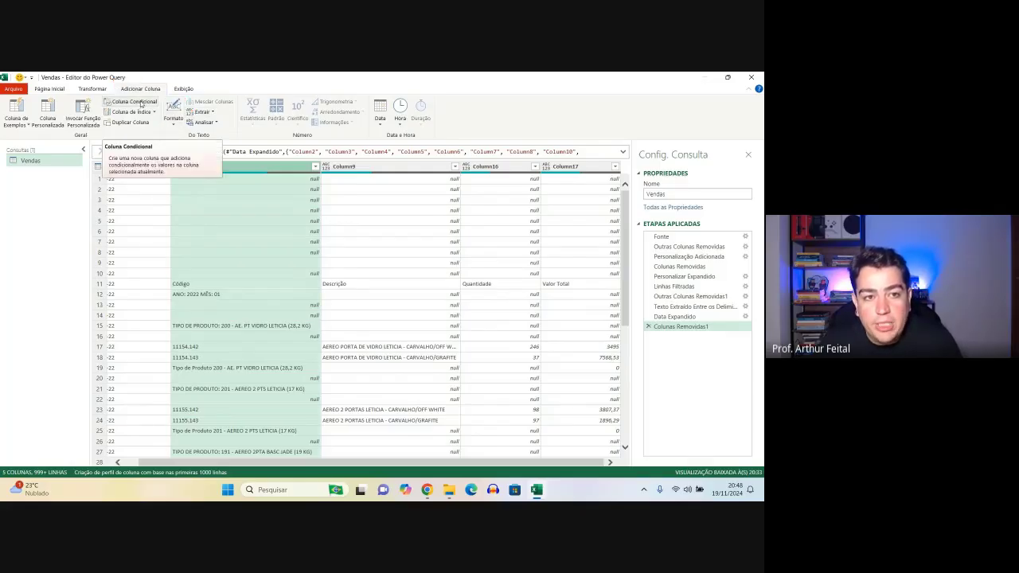
click(135, 102)
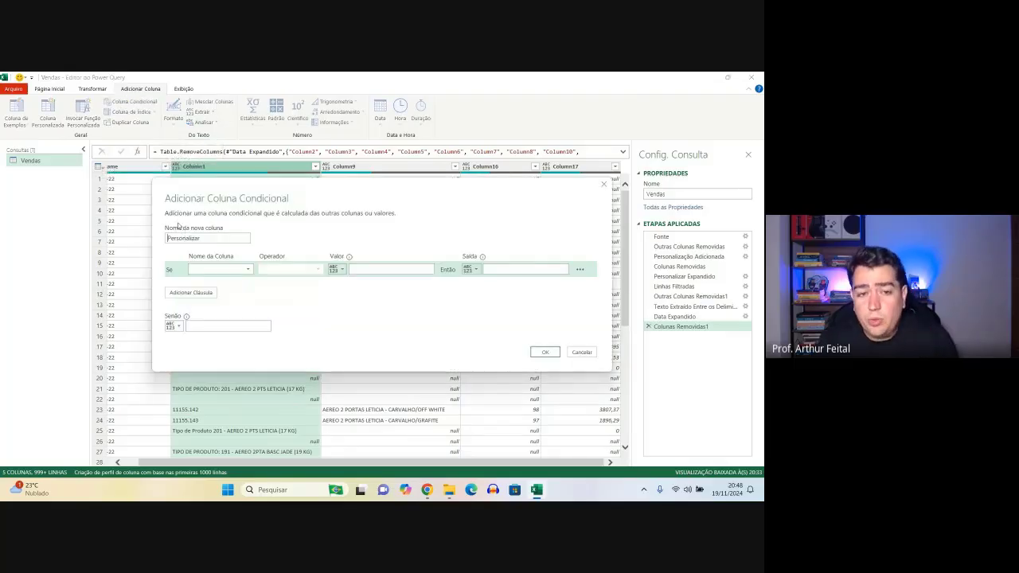
drag(204, 190, 307, 134)
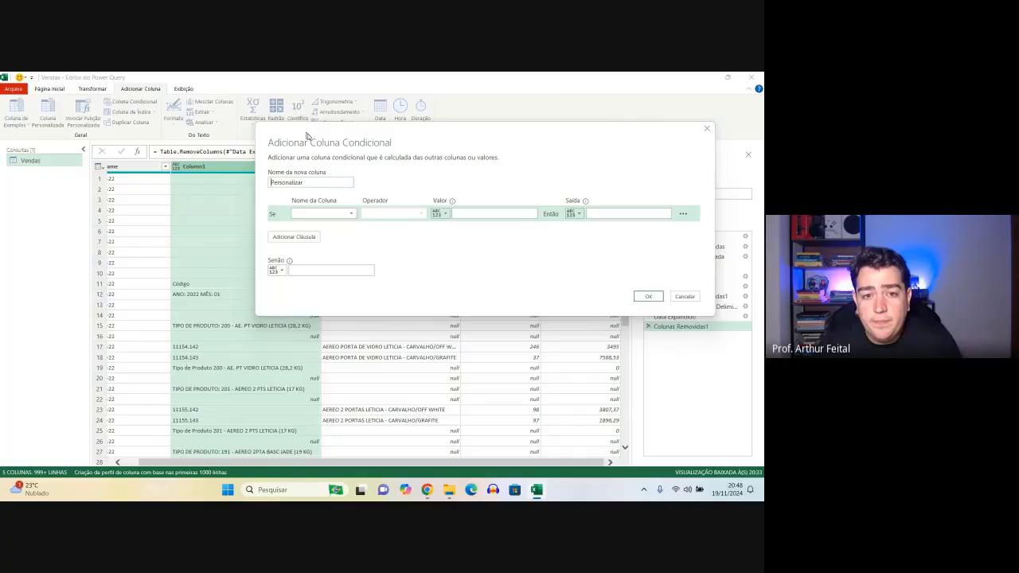
click(312, 216)
click(314, 234)
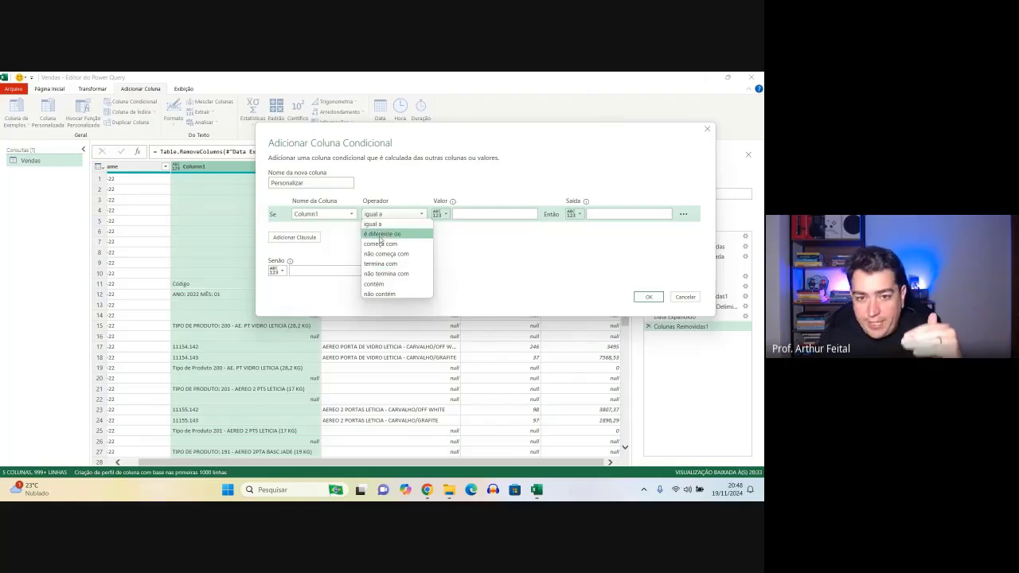
click(383, 284)
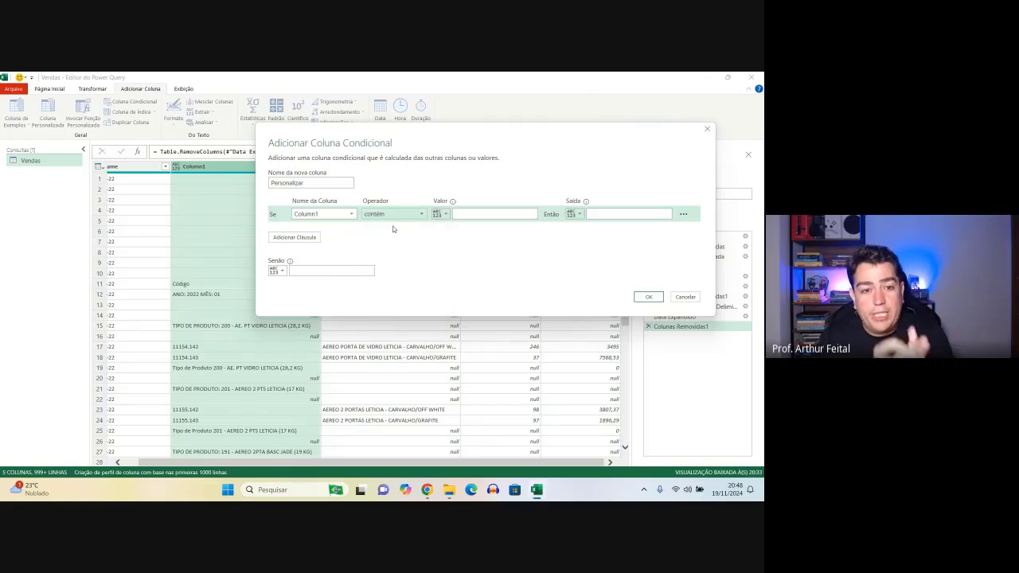
click(467, 215)
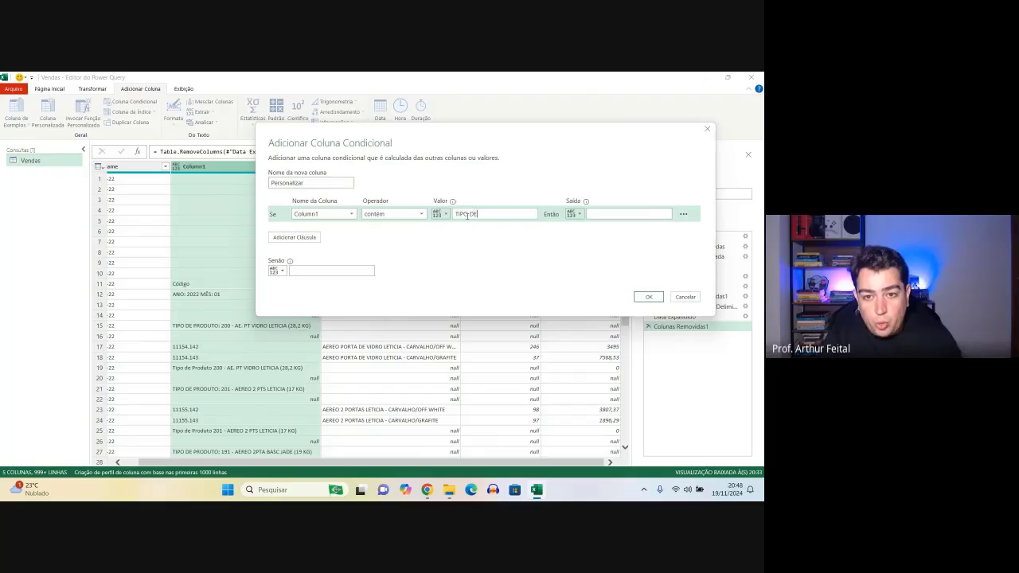
text(TIPO DE PRODUTO)
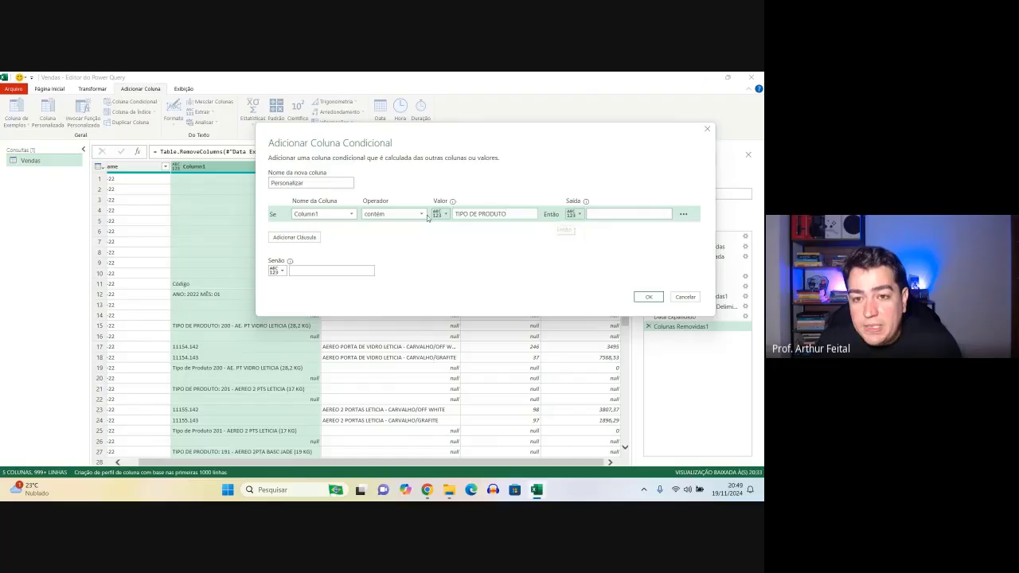
Step: Make the conditional column output the value of Column1 when the condition is met and null otherwise
click(576, 213)
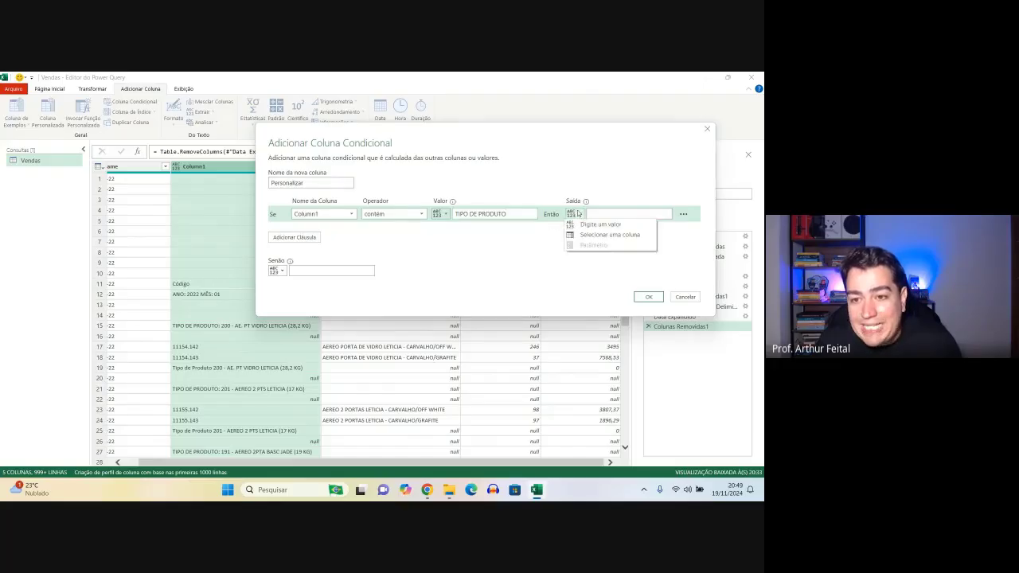
click(594, 235)
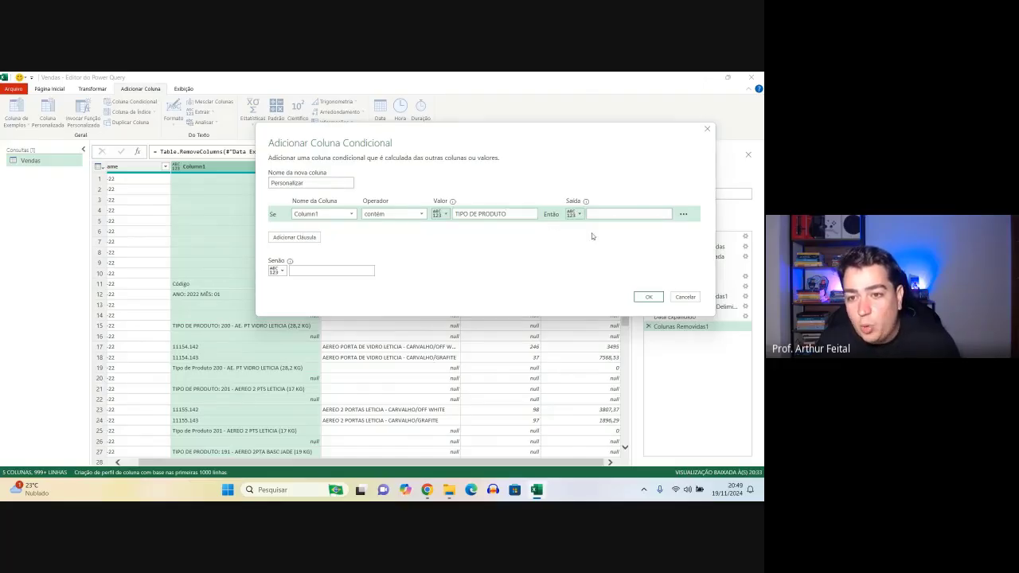
click(603, 215)
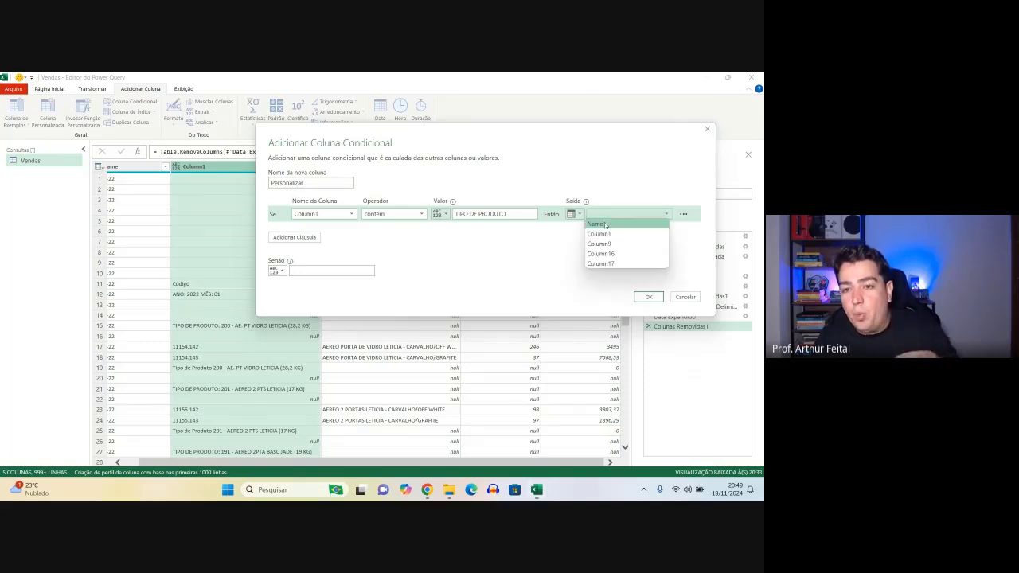
click(605, 236)
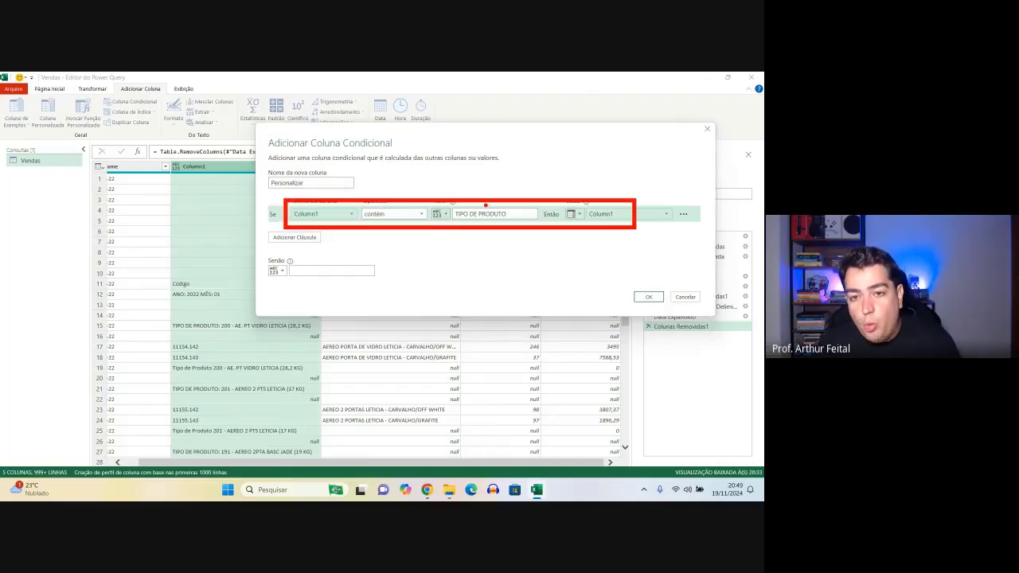
click(316, 272)
text(NU)
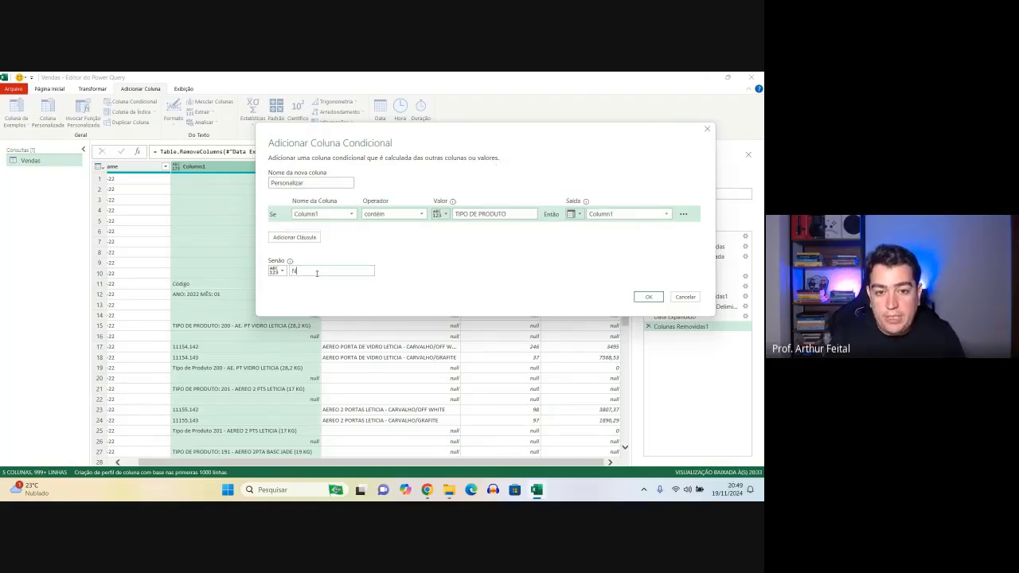
key(BackSpace)
text(null)
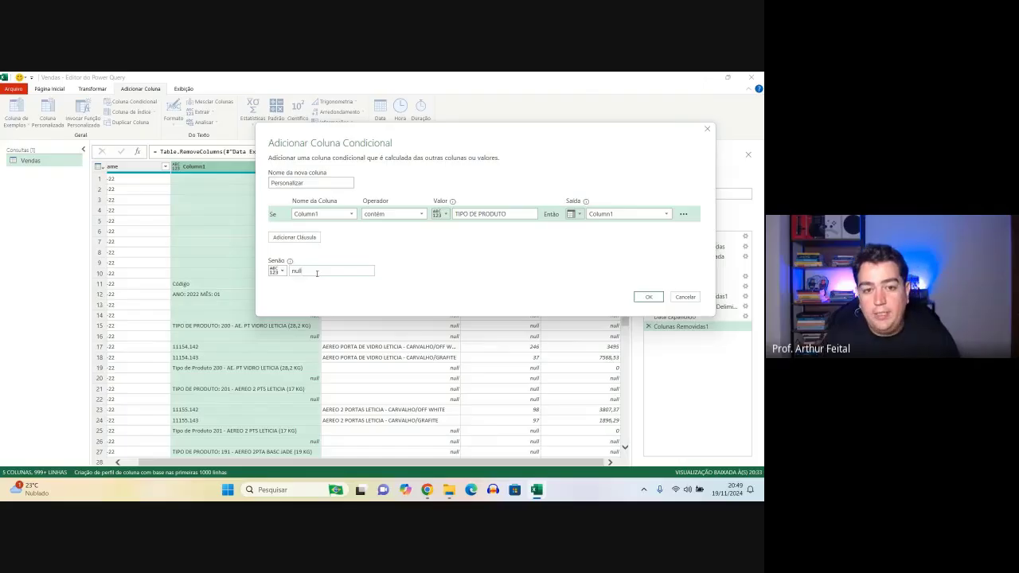
Step: Add the Personalizar conditional column that returns Column1 for "TIPO DE PRODUTO" rows and null for all others
drag(305, 275, 328, 309)
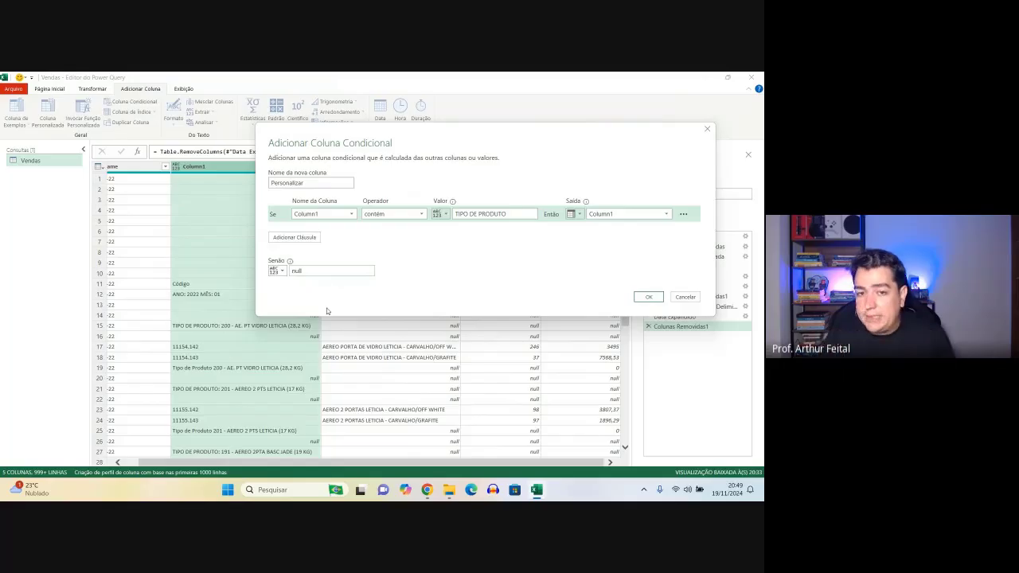
click(649, 296)
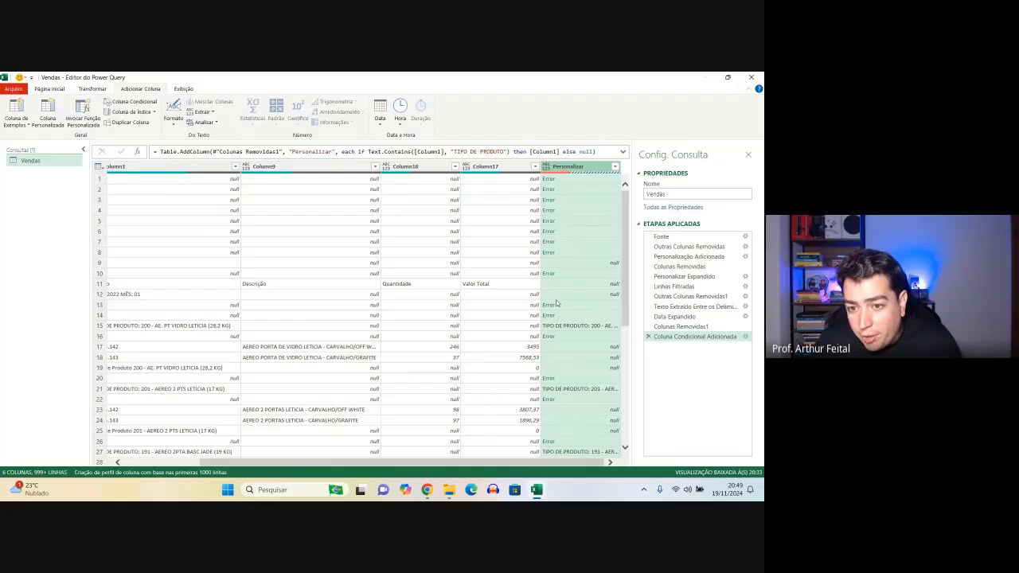
Step: Inspect the error rows in the Personalizar column and compare them with the same rows in Column1
scroll(557, 344, down, 2)
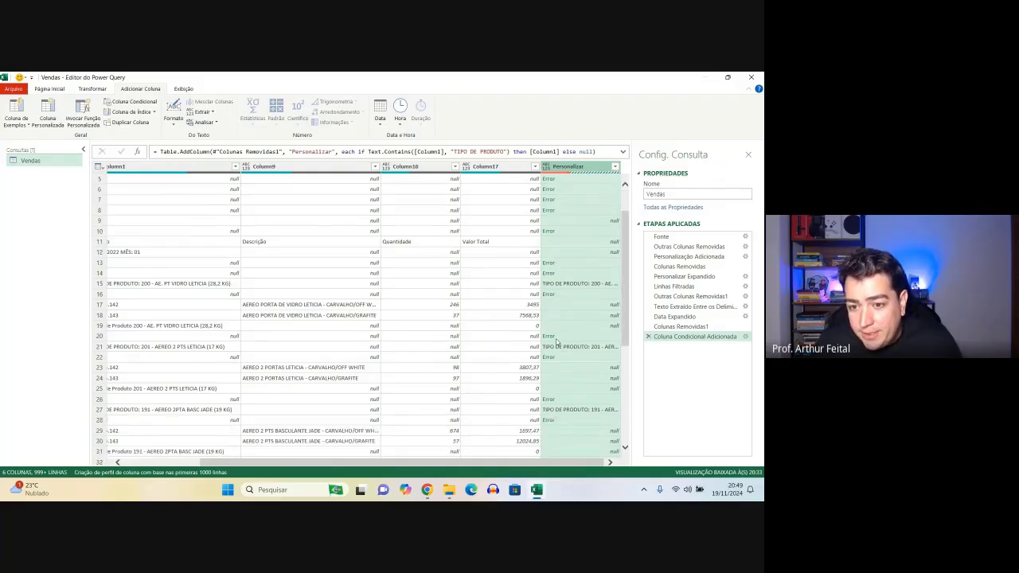
scroll(561, 330, up, 2)
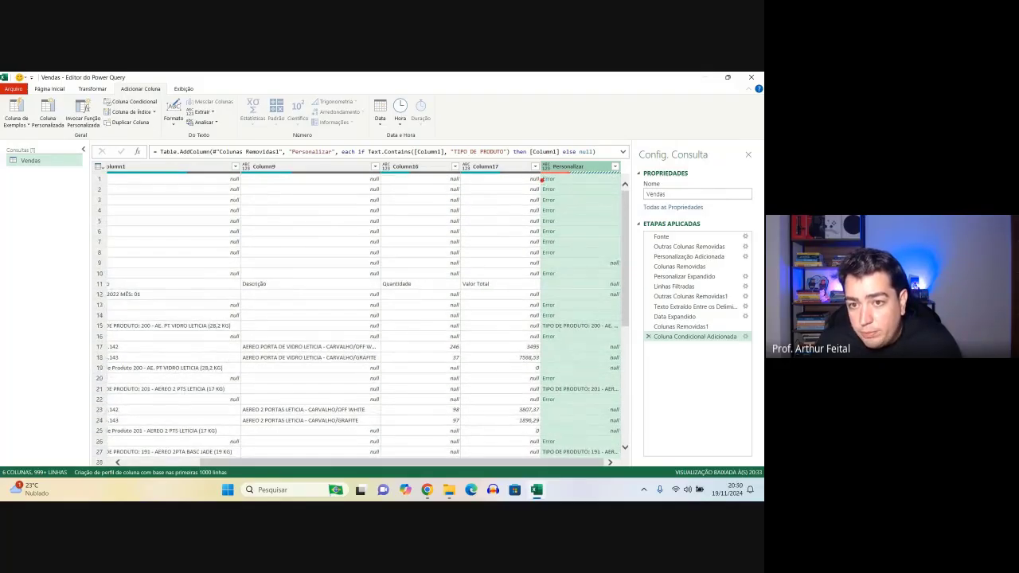
drag(537, 175, 559, 259)
key(Escape)
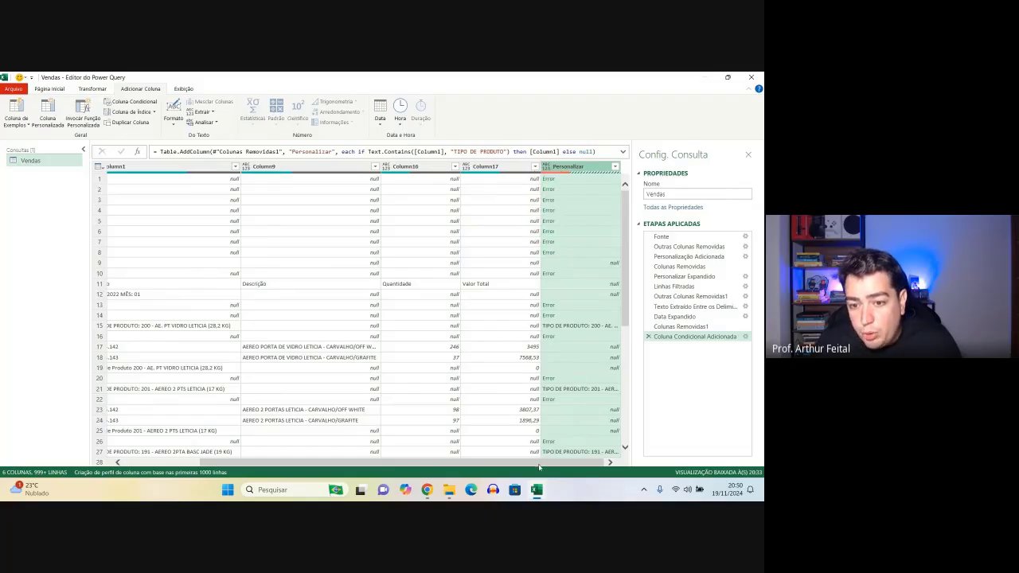
drag(538, 464, 398, 458)
mouse_move(314, 170)
mouse_down()
mouse_move(327, 185)
mouse_move(344, 274)
mouse_up()
key(Escape)
drag(425, 465, 505, 465)
drag(537, 172, 556, 261)
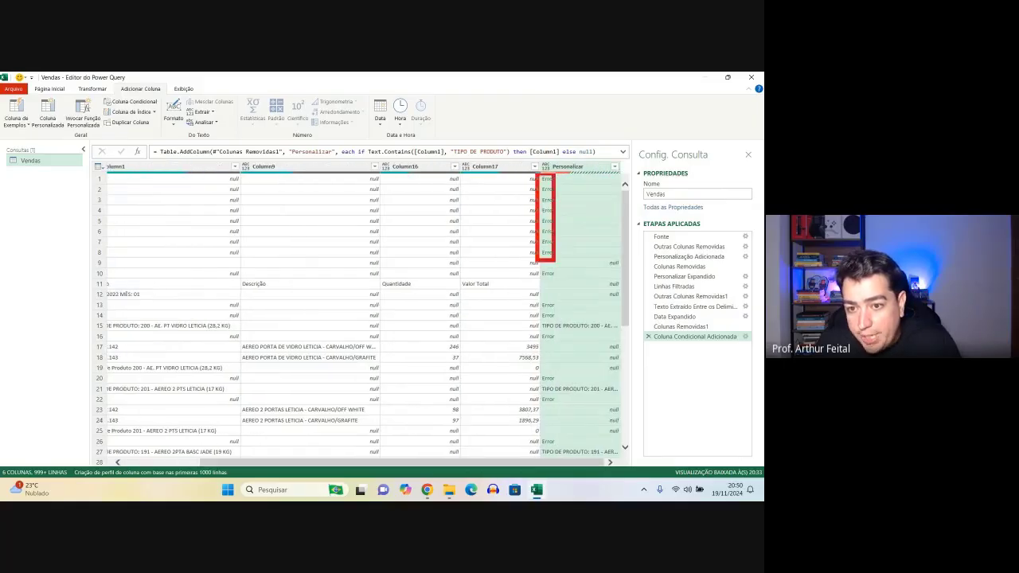
drag(537, 336, 562, 348)
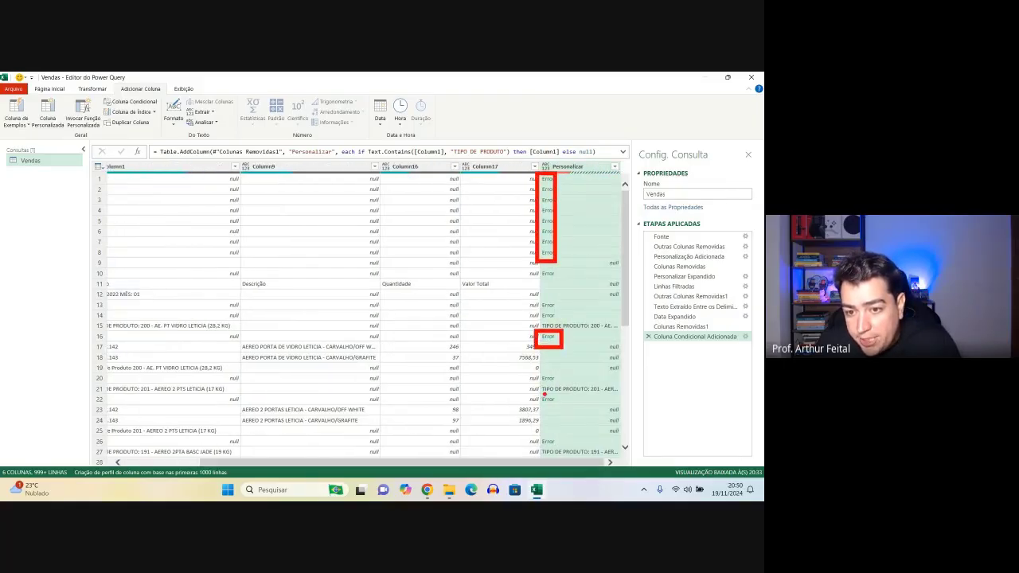
drag(538, 393, 566, 407)
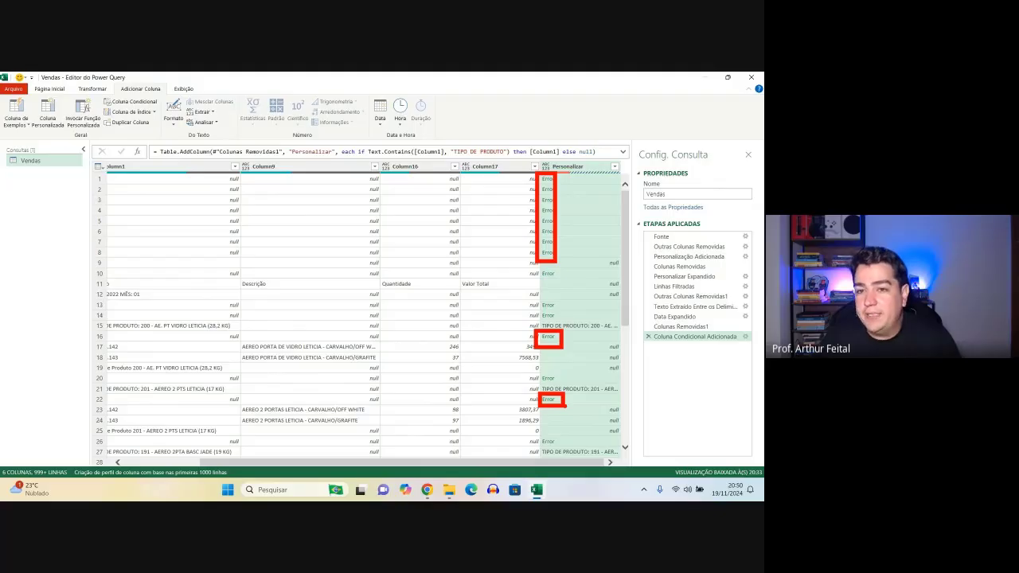
Step: Replace the errors in the Personalizar column with null
right_click(585, 168)
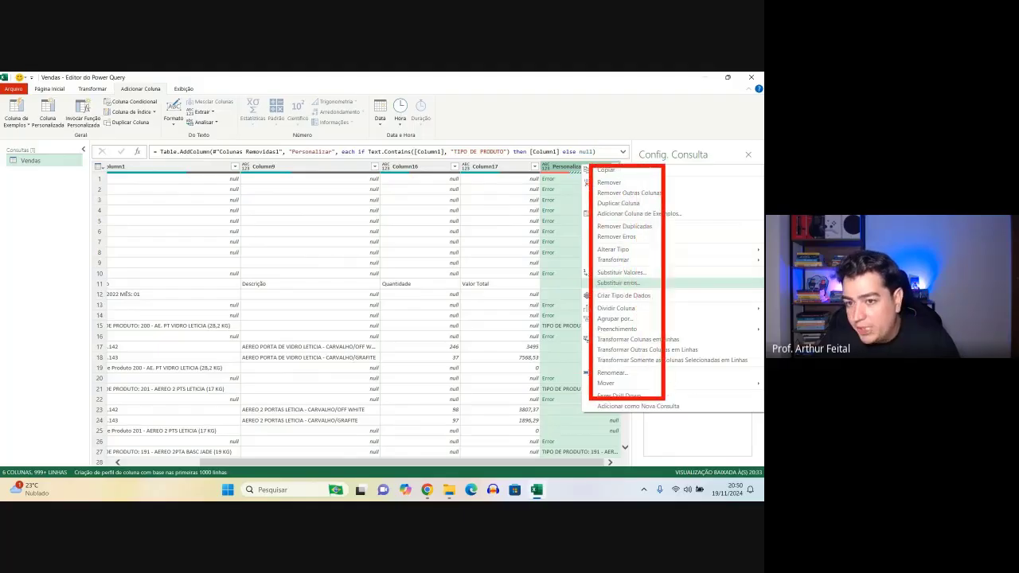
key(Escape)
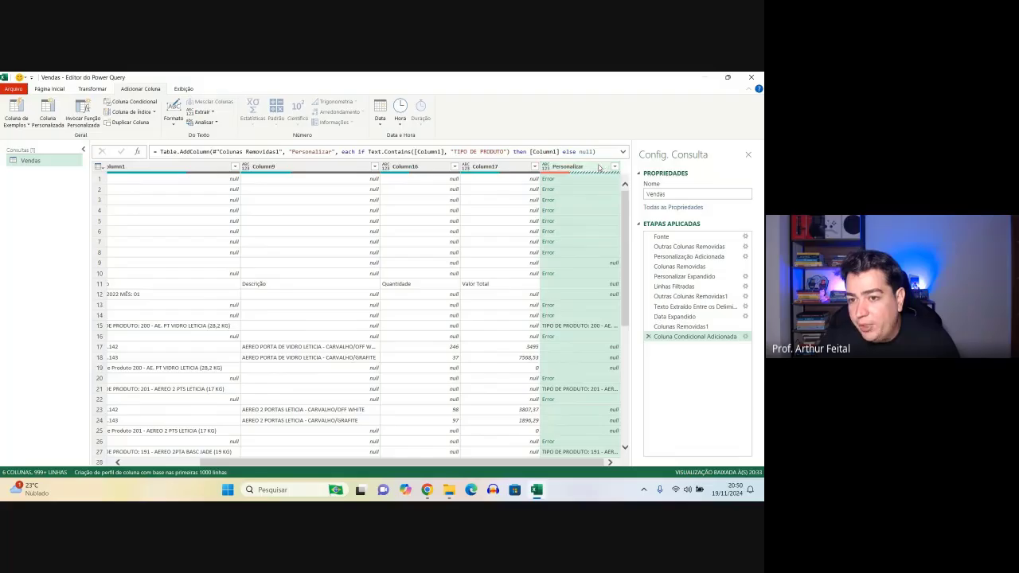
right_click(599, 167)
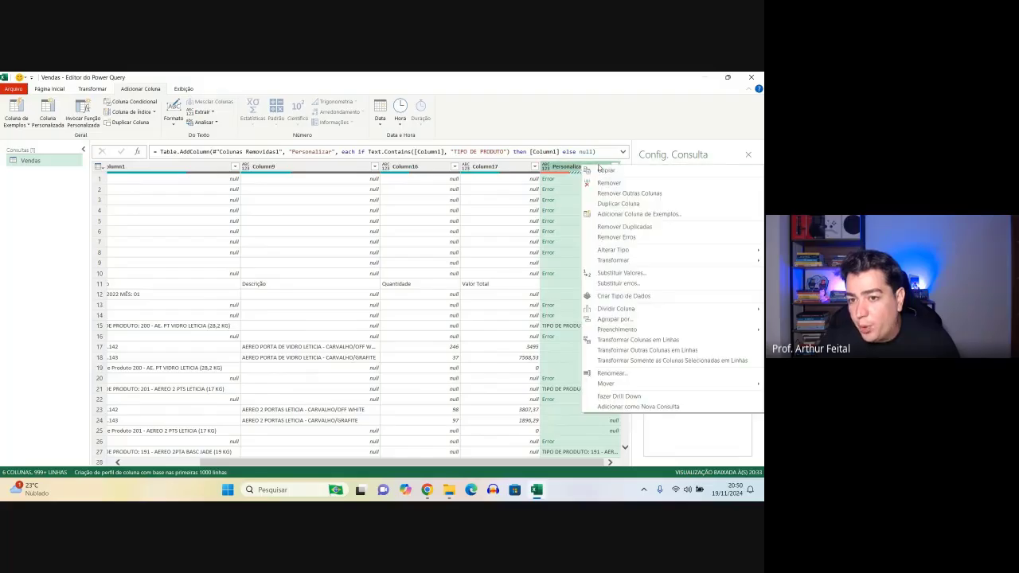
click(620, 285)
text(null)
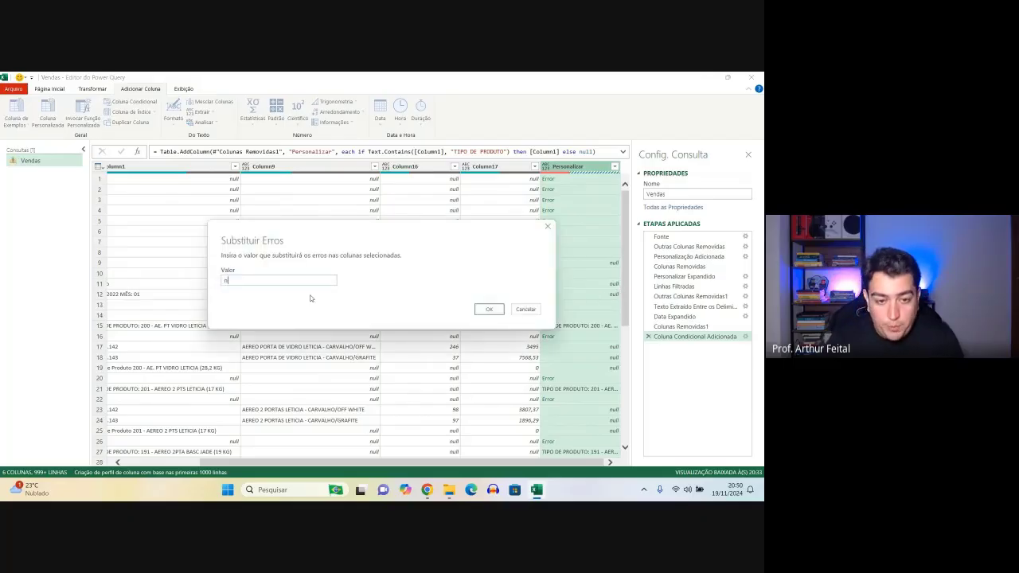
click(489, 309)
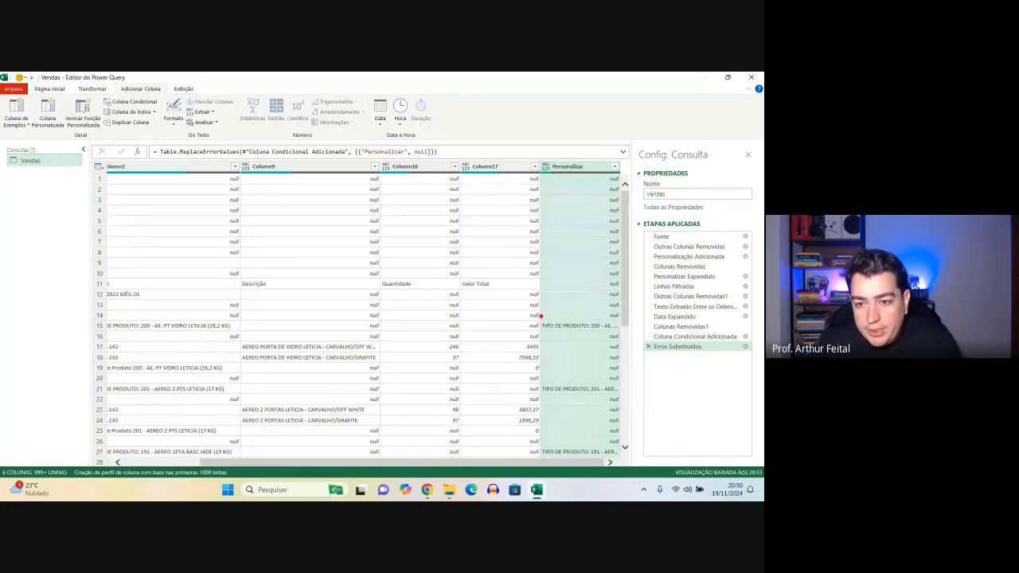
Step: Examine the product type in row 15 of Personalizar against the item rows beneath it and the null rows above
drag(541, 316, 629, 334)
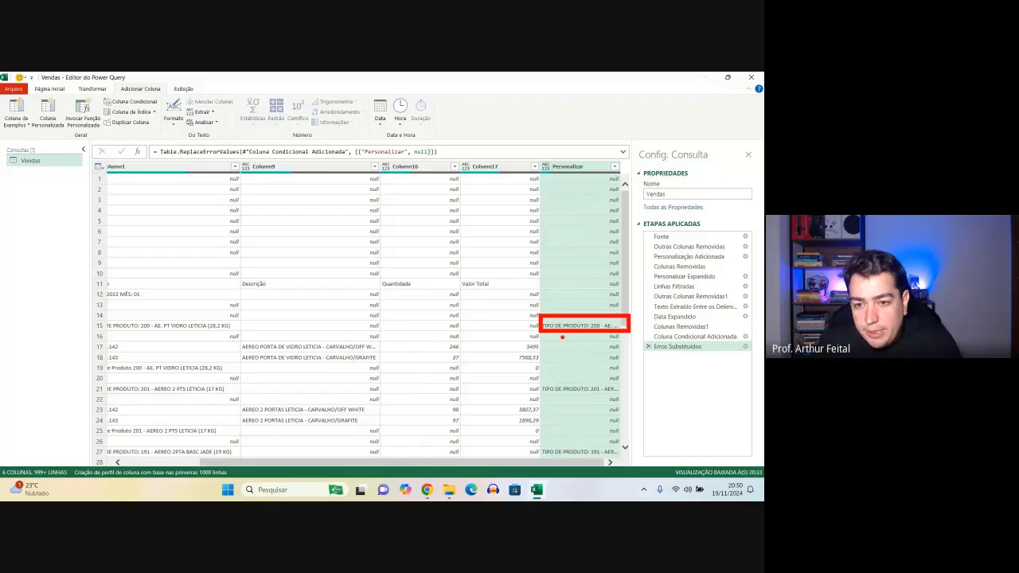
mouse_move(569, 335)
mouse_down()
mouse_move(567, 350)
mouse_move(546, 350)
mouse_move(602, 357)
mouse_move(555, 367)
mouse_up()
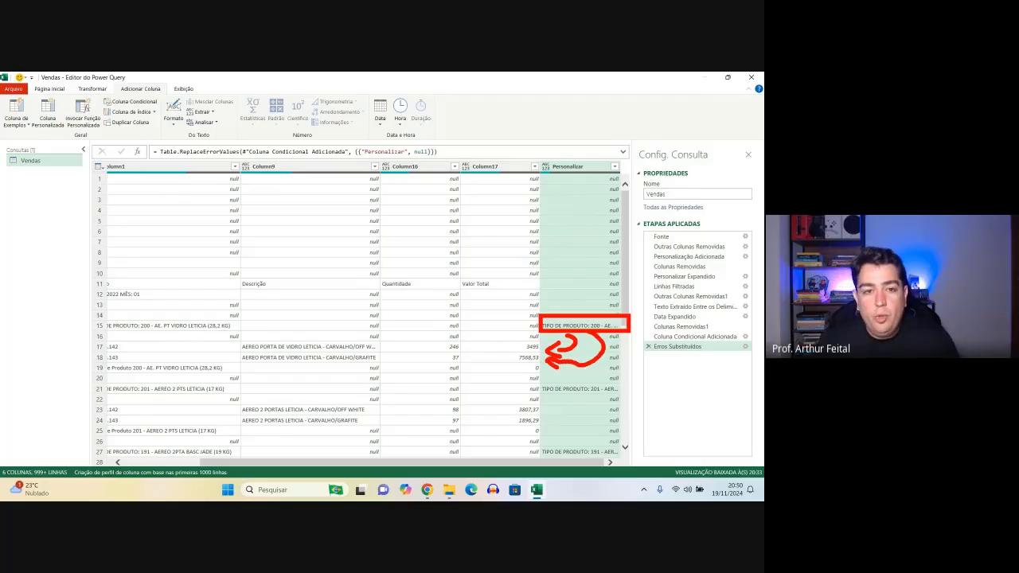
drag(176, 199, 215, 250)
drag(254, 195, 183, 251)
drag(322, 196, 395, 266)
drag(368, 217, 339, 262)
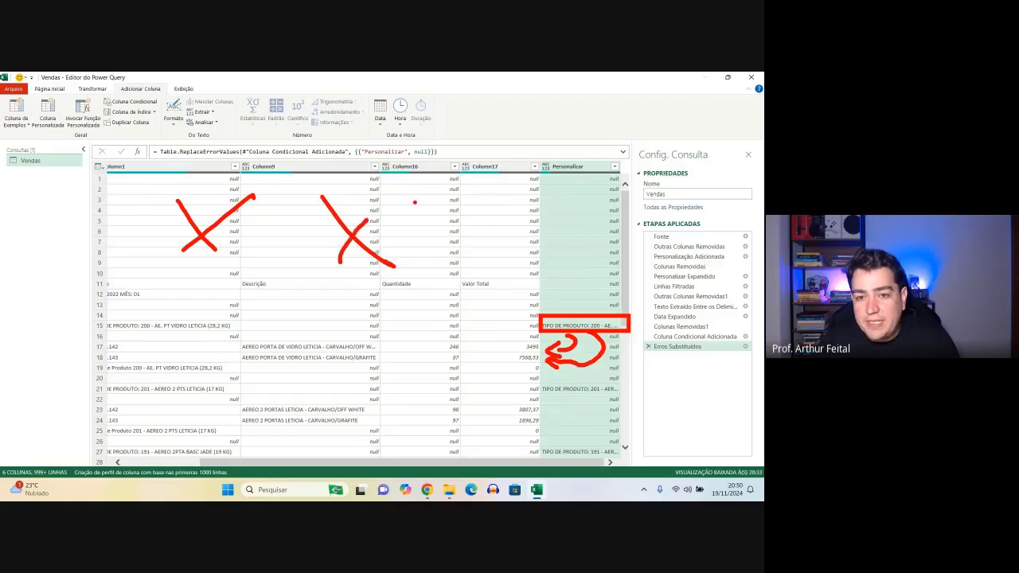
drag(412, 198, 460, 247)
drag(426, 245, 470, 203)
drag(519, 198, 543, 241)
mouse_move(551, 204)
mouse_down()
mouse_move(512, 239)
mouse_move(590, 232)
mouse_move(598, 271)
mouse_move(610, 194)
mouse_up()
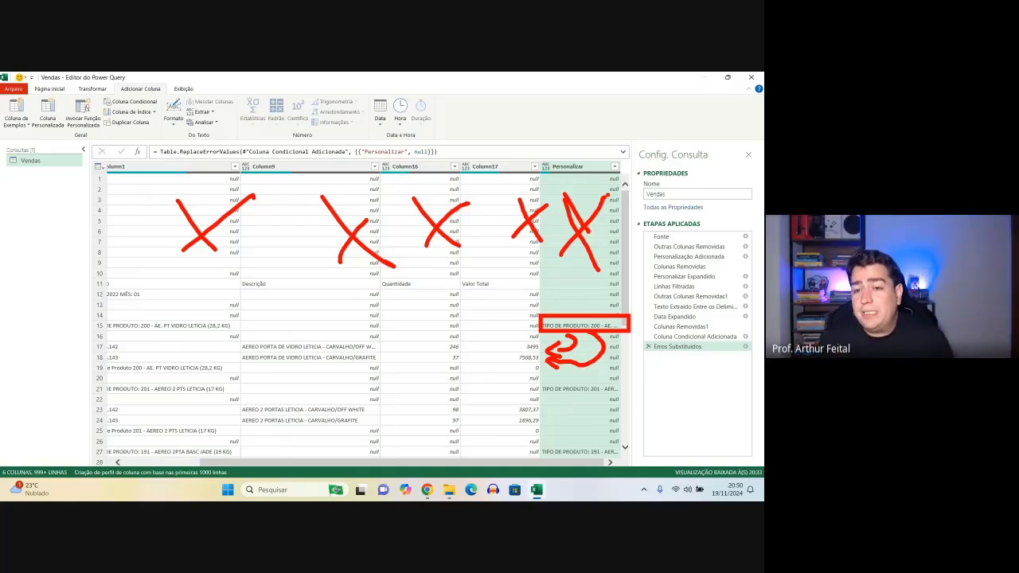
key(Escape)
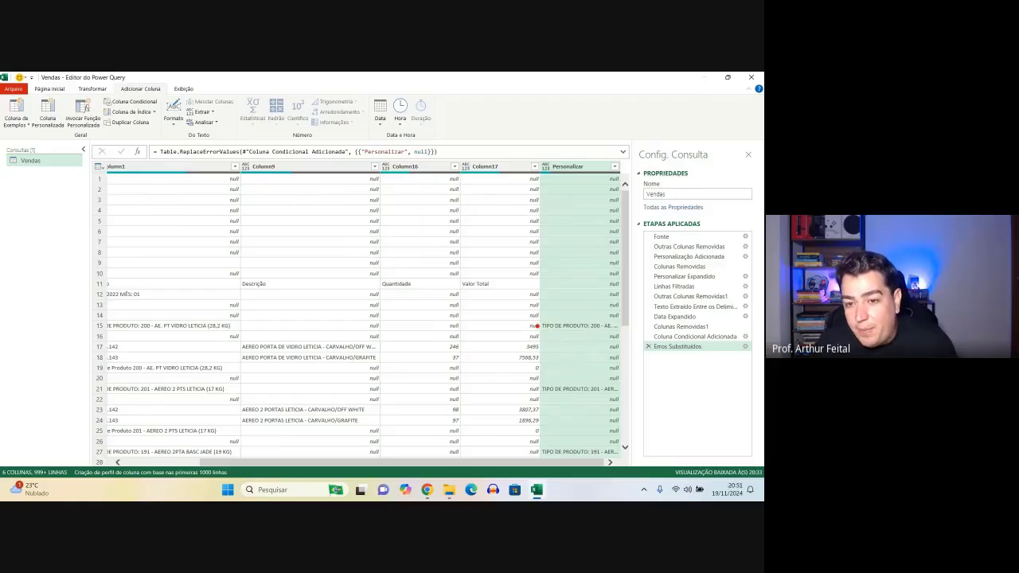
Step: Compare each product type entry in Personalizar with the null cells beside the item rows of its group
drag(538, 326, 508, 323)
drag(547, 356, 571, 356)
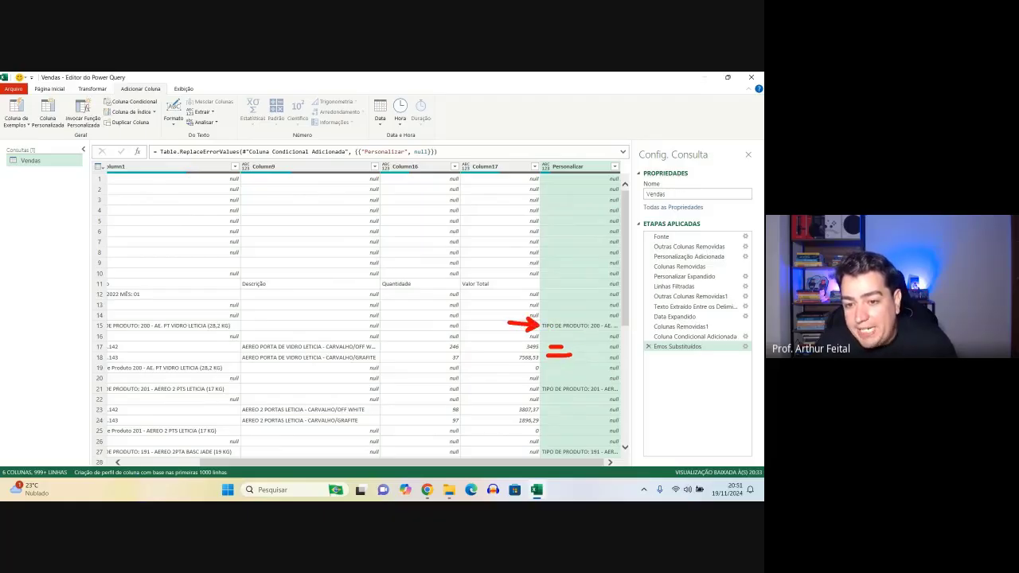
mouse_move(531, 390)
mouse_down()
mouse_move(519, 389)
mouse_move(572, 416)
mouse_up()
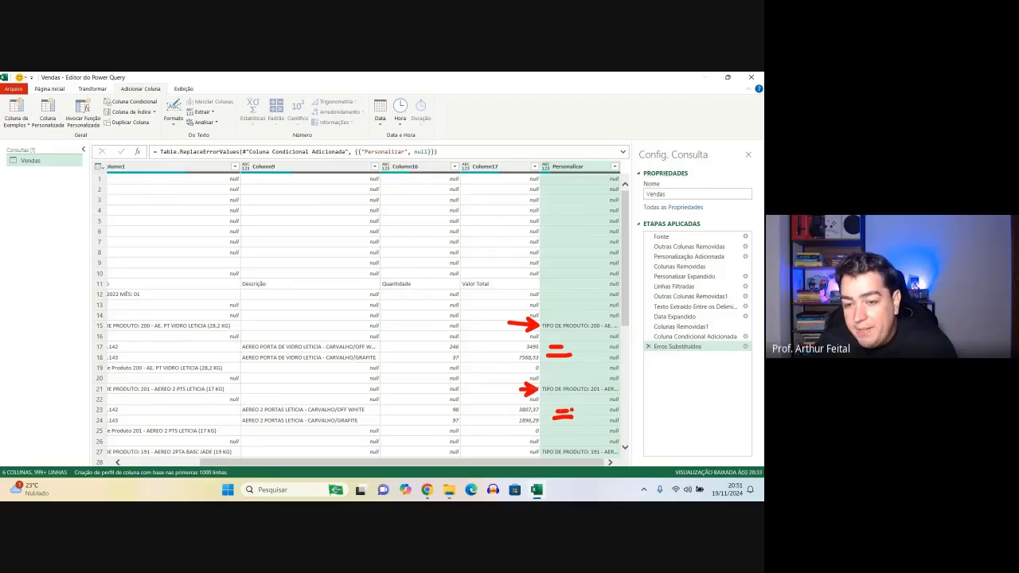
scroll(544, 377, down, 4)
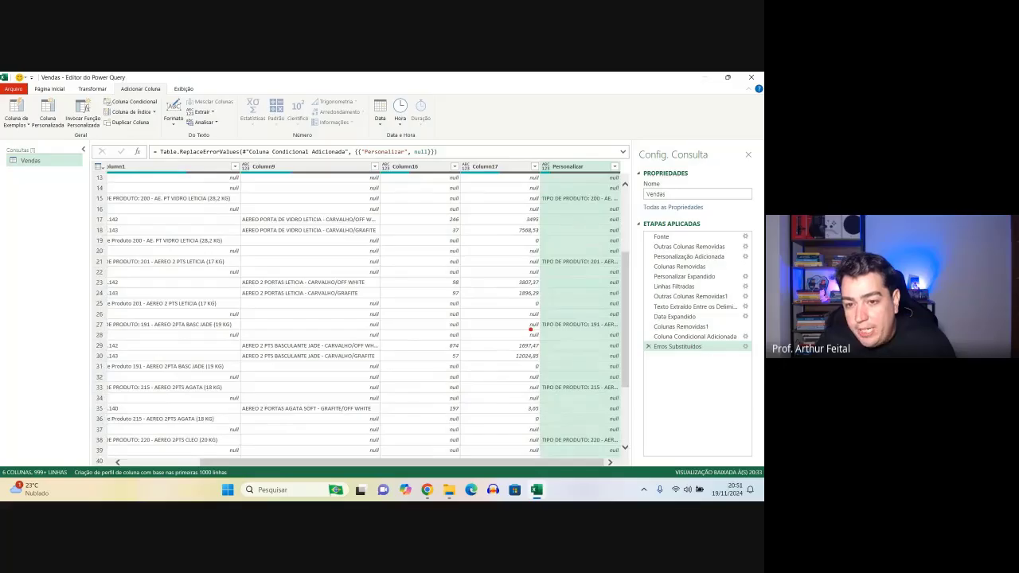
mouse_move(539, 325)
mouse_down()
mouse_move(524, 327)
mouse_move(570, 347)
mouse_move(551, 356)
mouse_up()
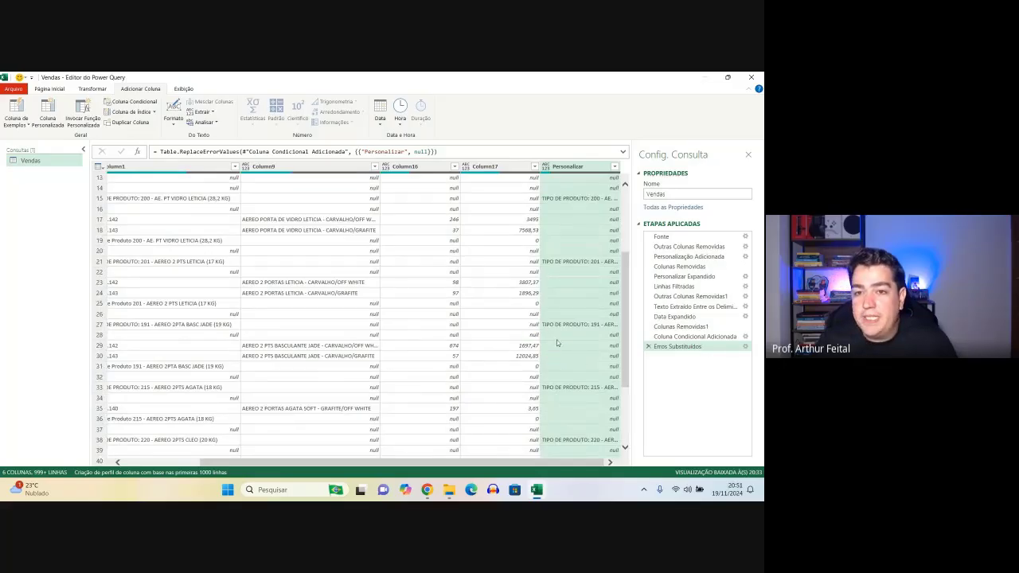
Step: Fill the Personalizar column's product types down (Para Baixo) into the null cells beneath them
click(93, 89)
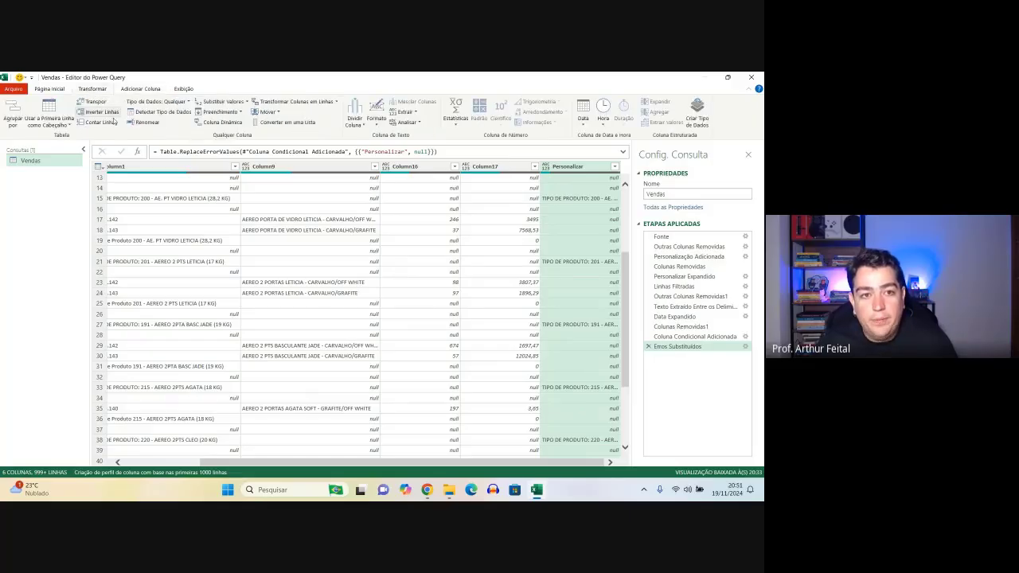
mouse_move(71, 79)
mouse_down()
mouse_move(125, 106)
mouse_move(248, 123)
mouse_up()
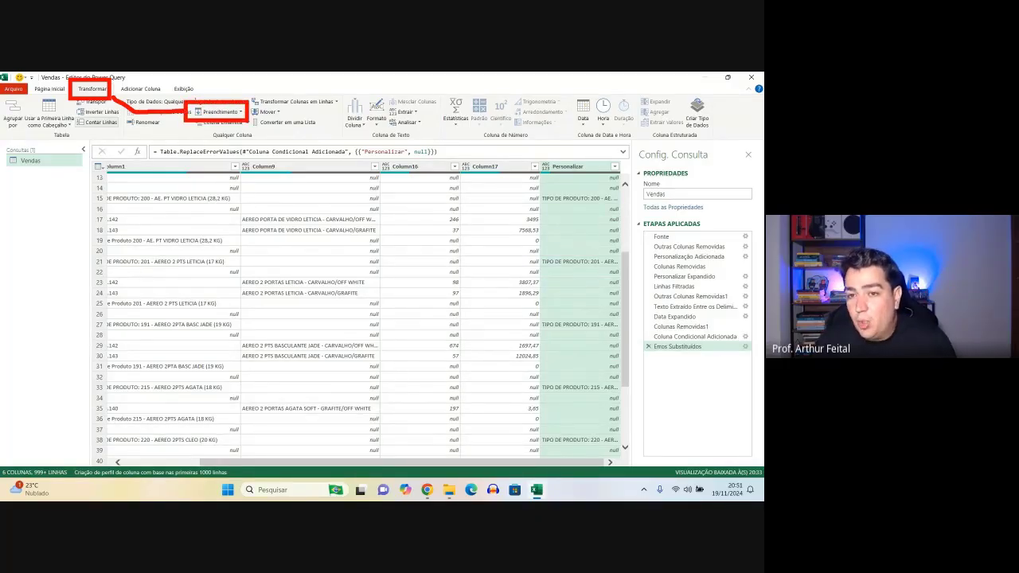
drag(581, 89, 581, 158)
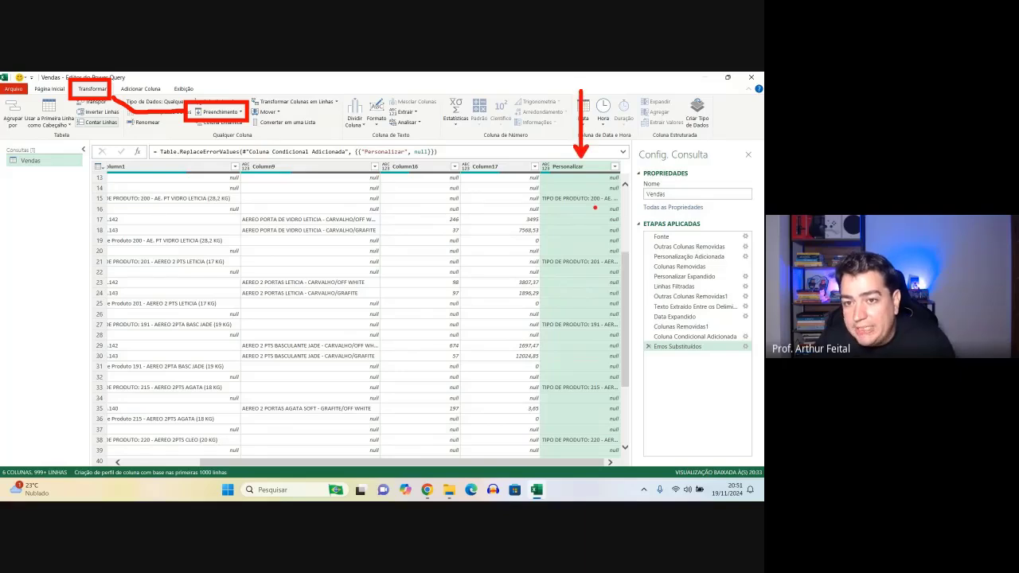
key(Escape)
click(233, 114)
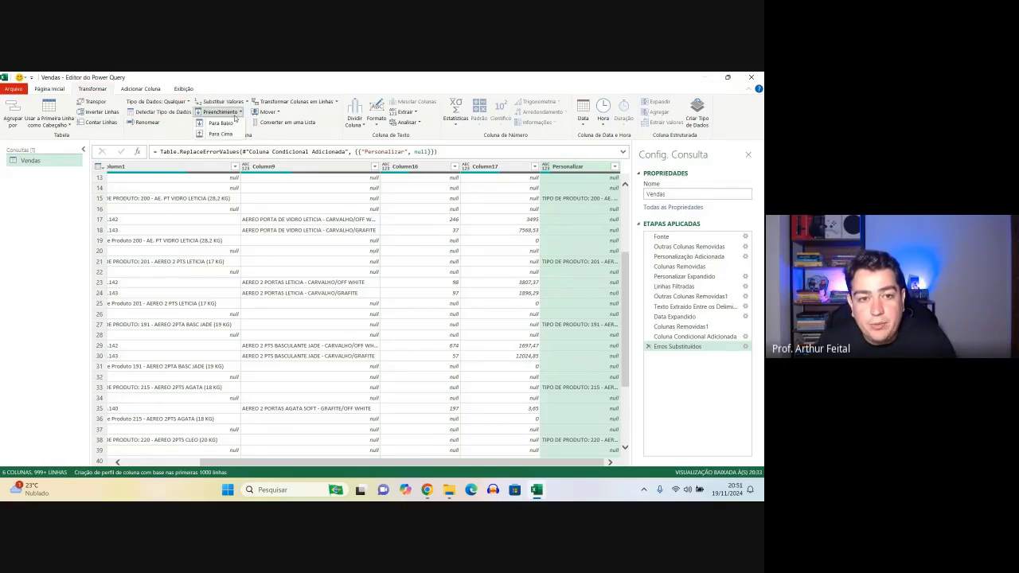
click(226, 123)
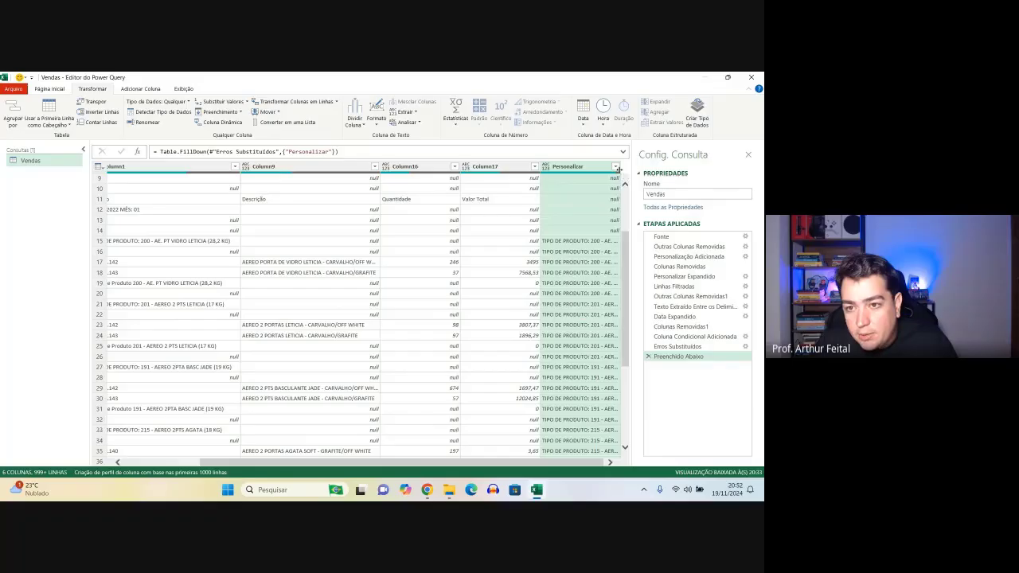
Step: Review item rows 17 and 18 across date, code, description, quantity, total value and the filled-down product type
mouse_move(540, 242)
mouse_down()
mouse_move(520, 241)
mouse_move(523, 282)
mouse_up()
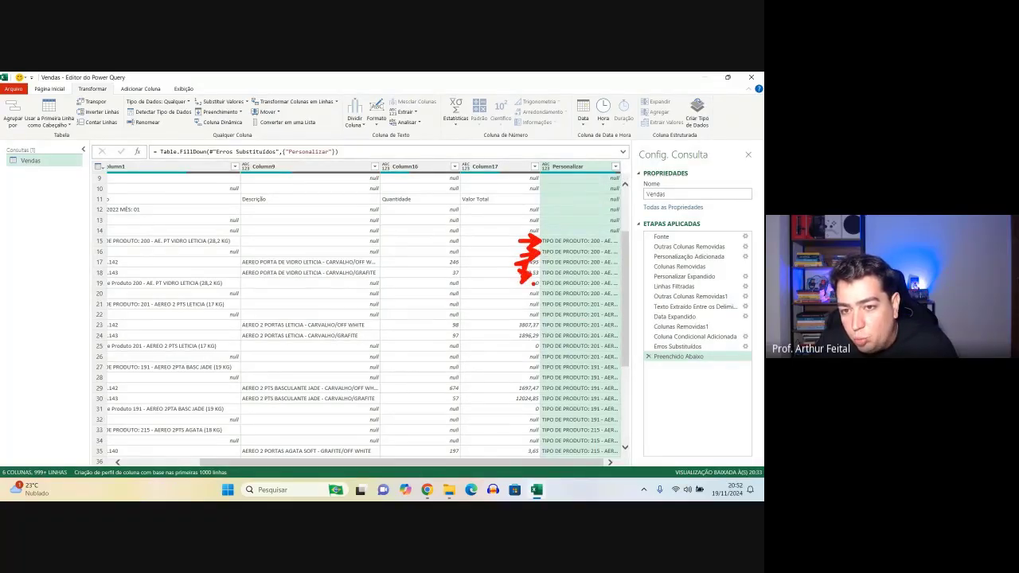
key(Escape)
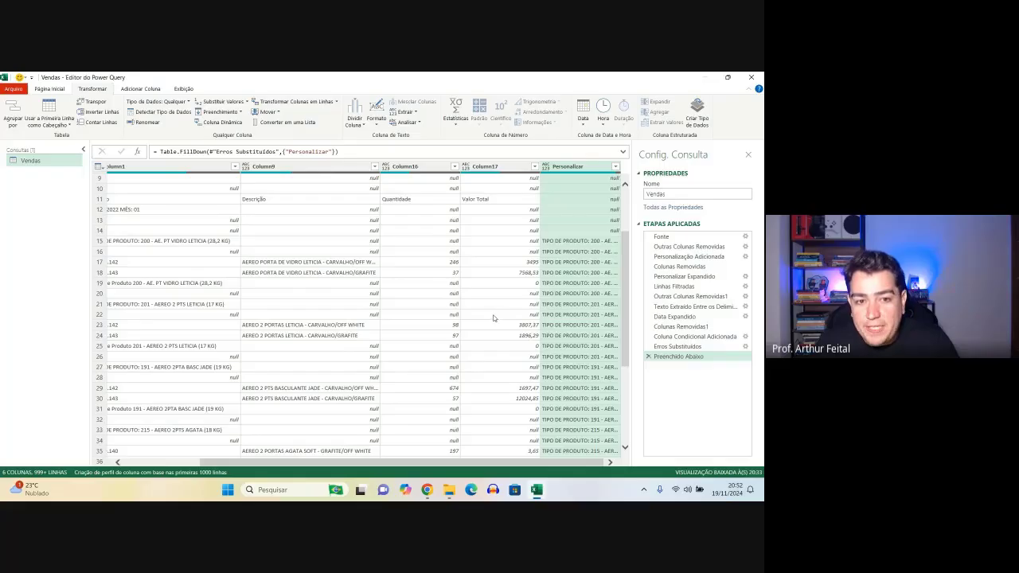
drag(405, 463, 323, 461)
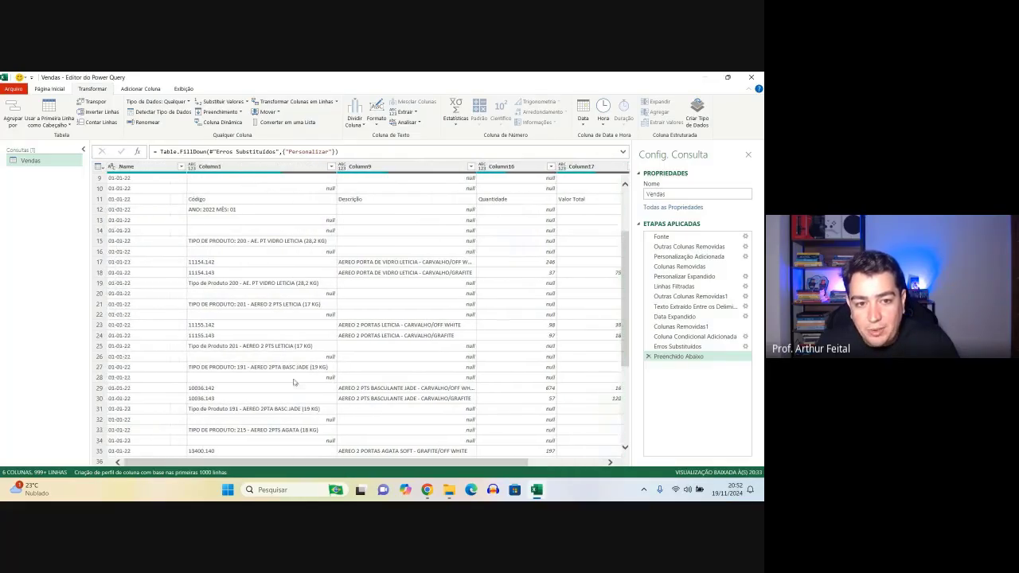
key(ctrl+2)
drag(186, 233, 337, 248)
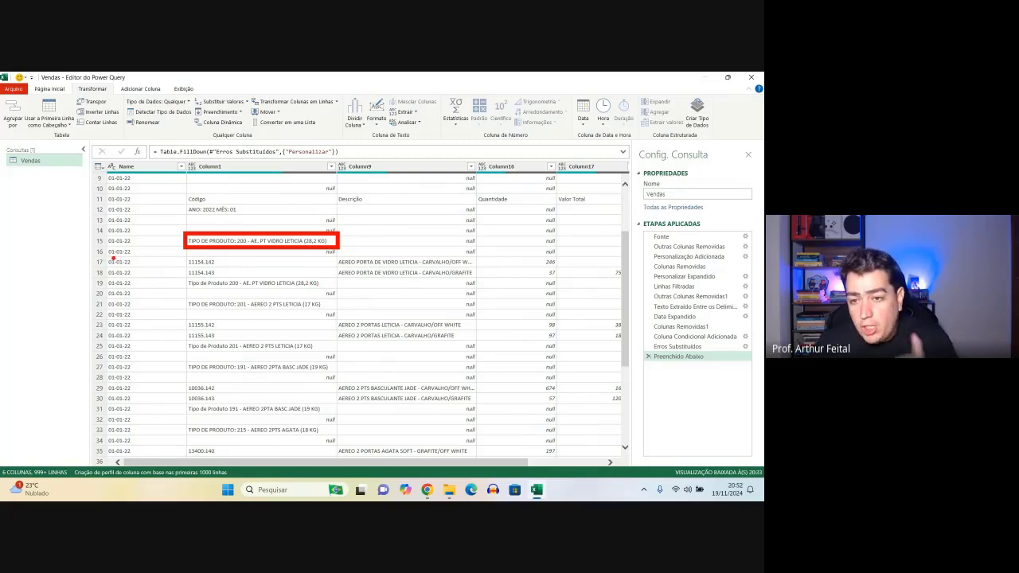
drag(103, 251, 136, 282)
drag(186, 256, 230, 283)
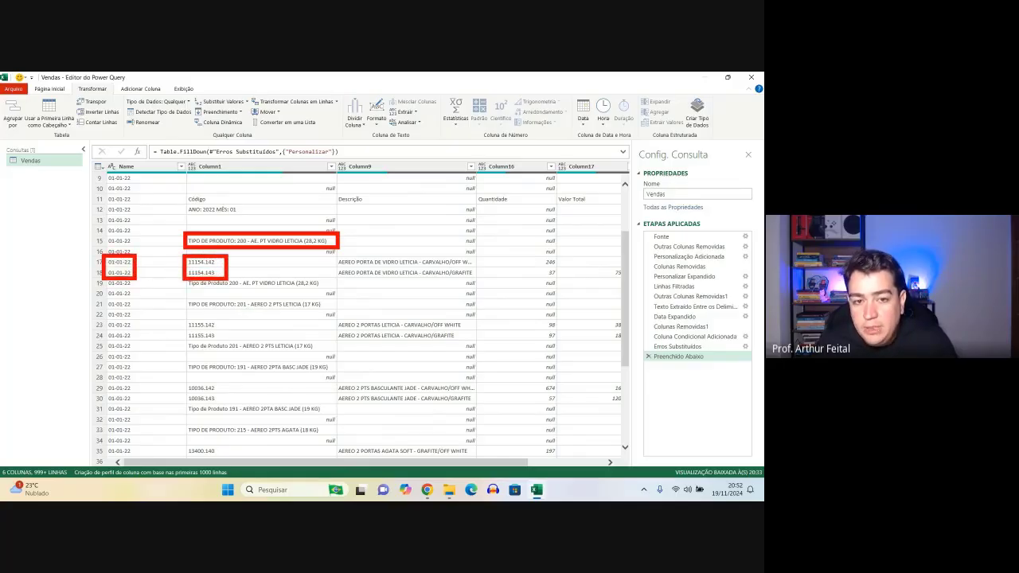
drag(339, 256, 481, 281)
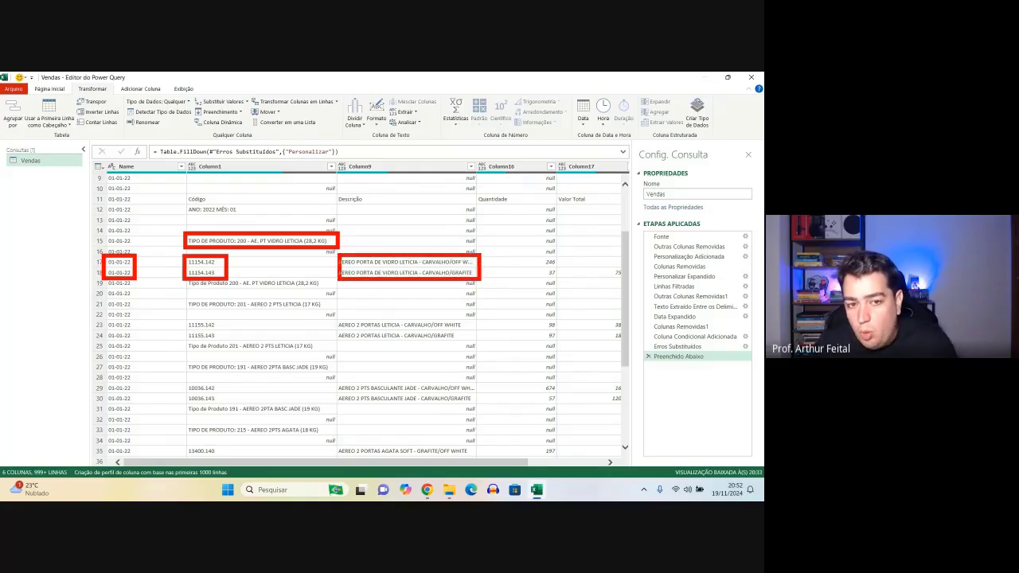
drag(221, 262, 227, 279)
key(Escape)
drag(489, 463, 570, 464)
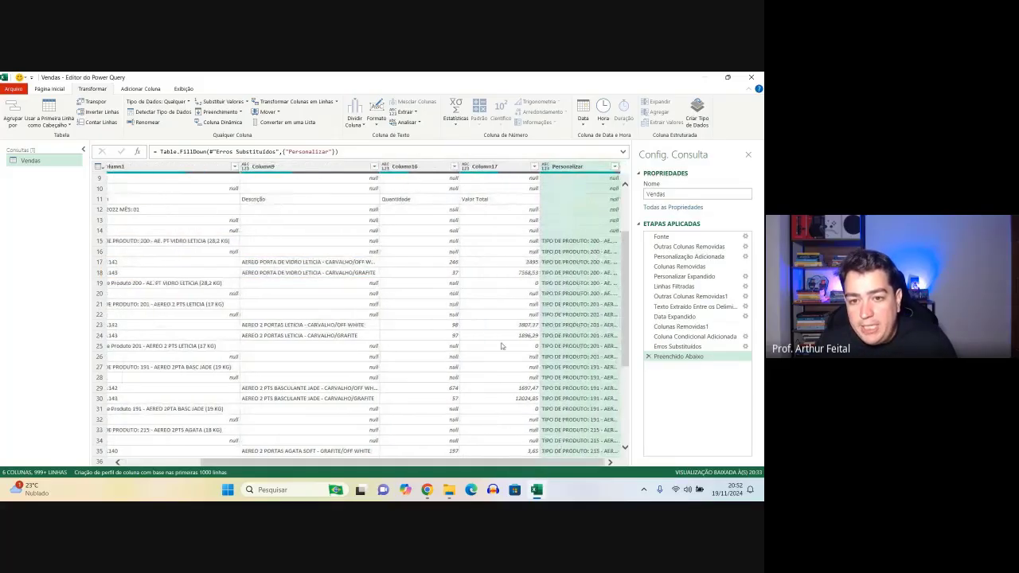
key(ctrl+2)
mouse_move(439, 258)
mouse_down()
mouse_move(472, 279)
mouse_move(534, 270)
mouse_move(621, 279)
mouse_up()
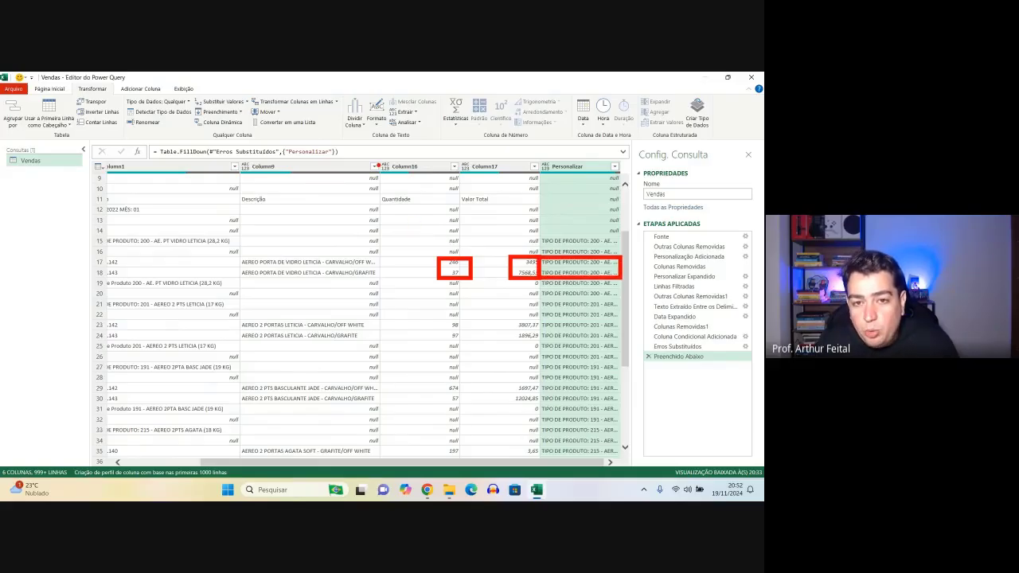
Step: Filter the null rows out of the description column, Column9
mouse_move(379, 165)
mouse_down()
mouse_move(414, 325)
mouse_move(470, 462)
mouse_up()
mouse_move(241, 174)
mouse_down()
mouse_move(380, 461)
mouse_move(390, 461)
mouse_up()
key(Escape)
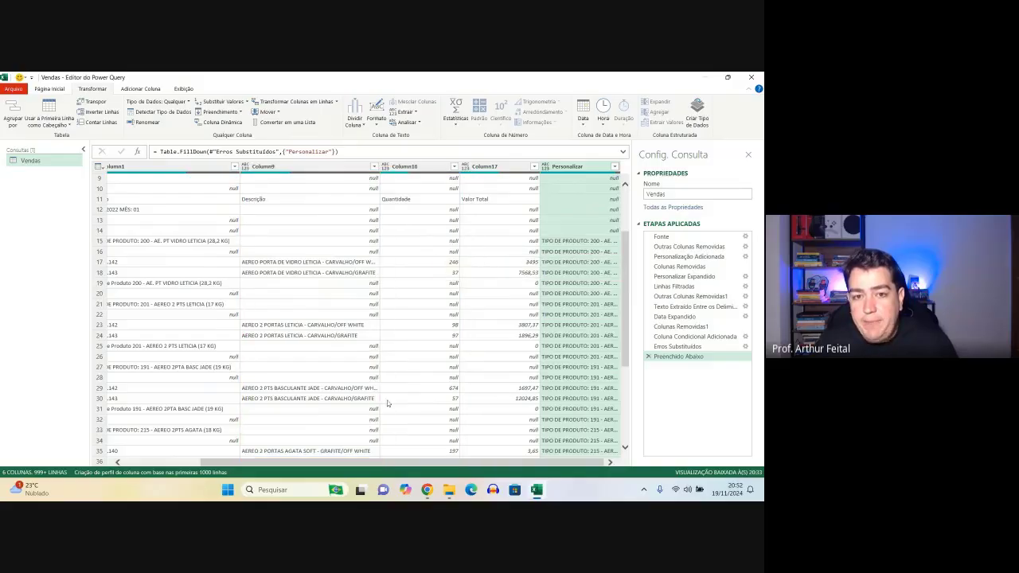
click(374, 166)
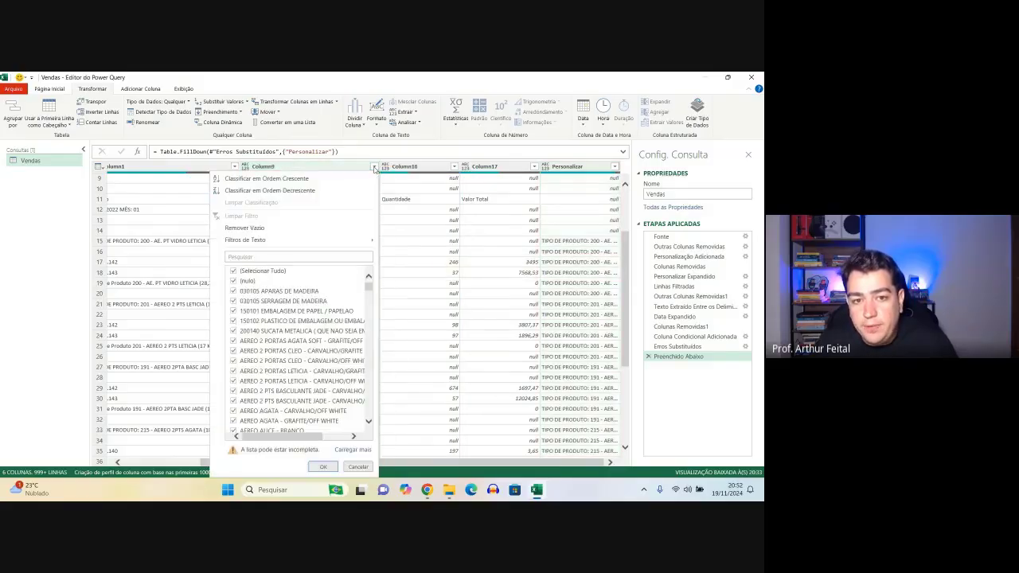
click(248, 281)
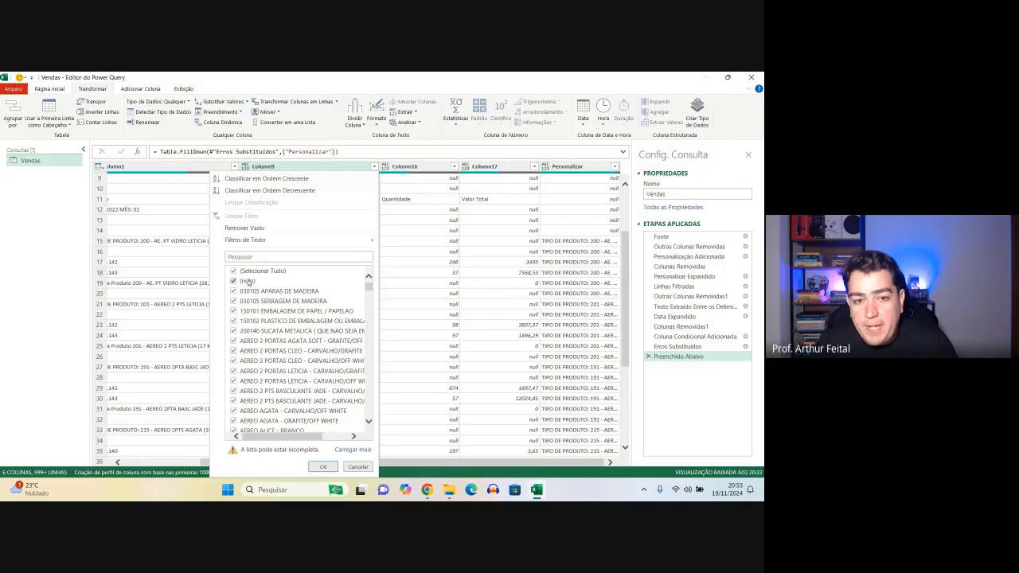
click(324, 467)
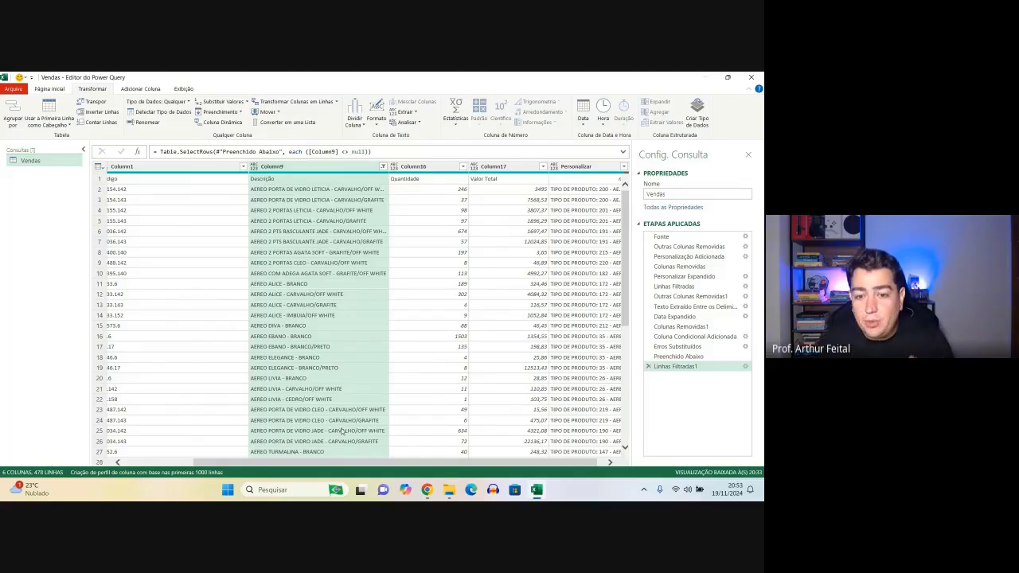
Step: Review the filtered rows across date, code, description, quantity, total value and the Personalizar product type
drag(330, 463, 262, 462)
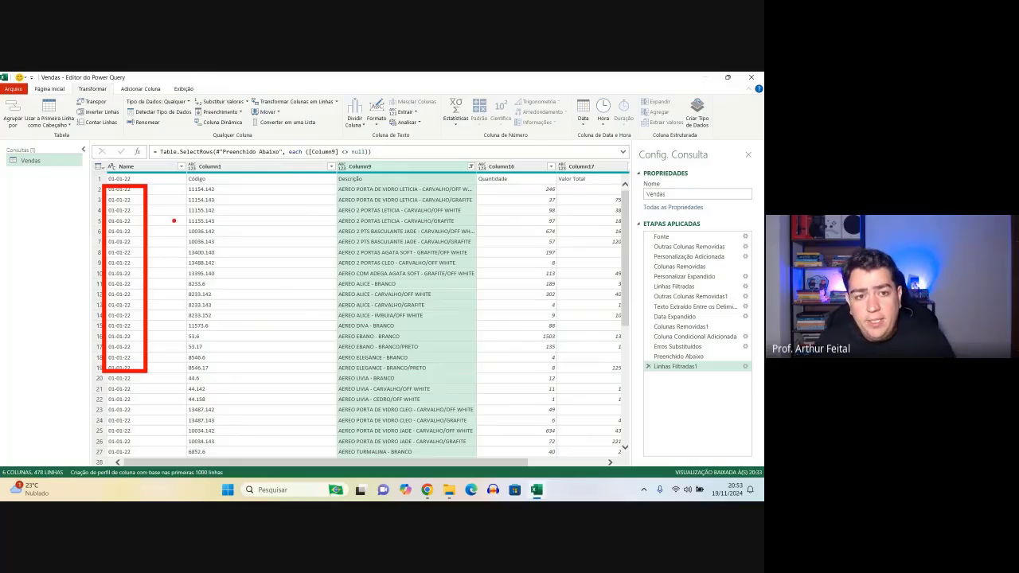
drag(184, 185, 234, 343)
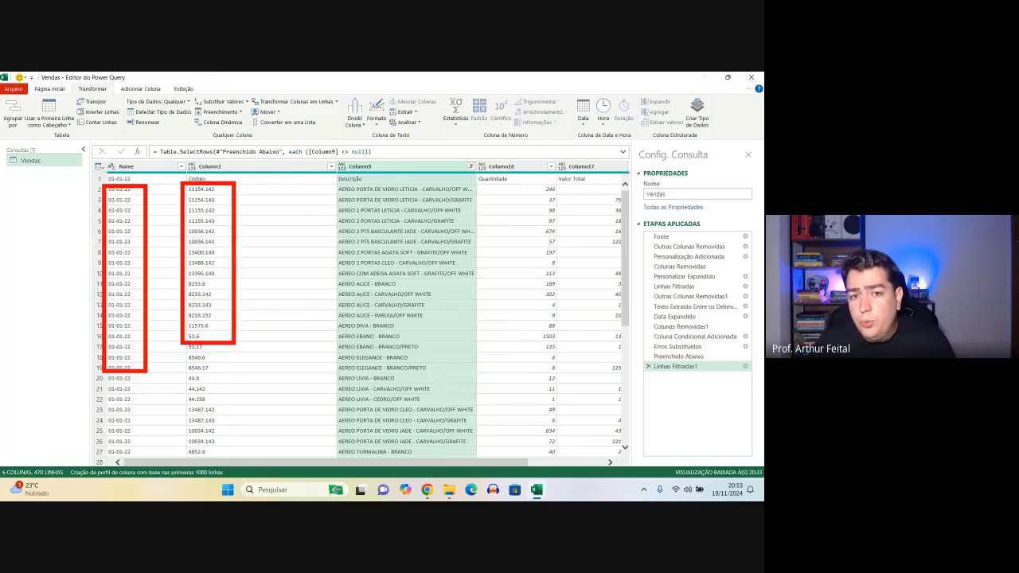
drag(337, 189, 441, 327)
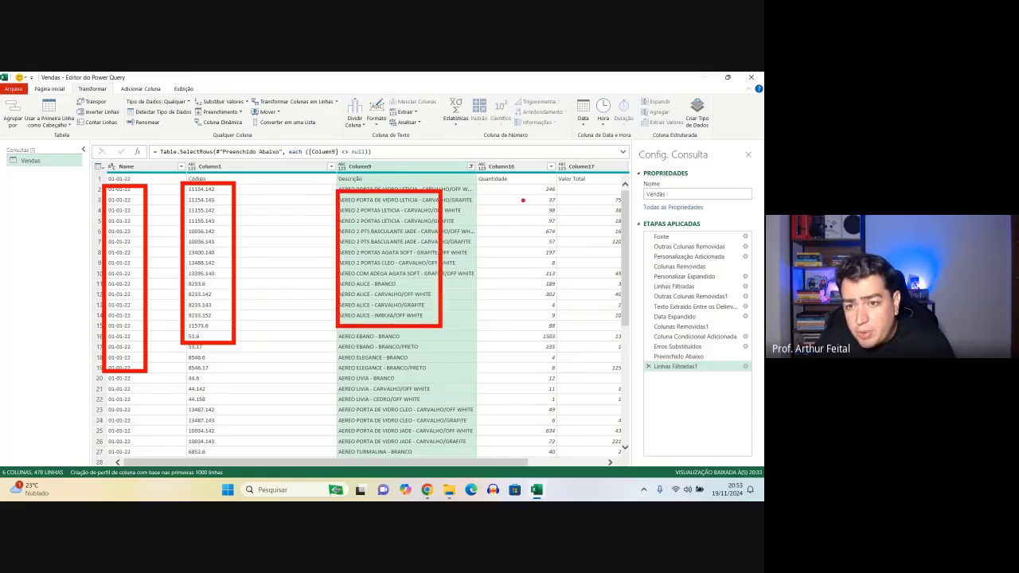
drag(522, 199, 569, 291)
key(Escape)
drag(486, 463, 565, 464)
drag(498, 190, 553, 345)
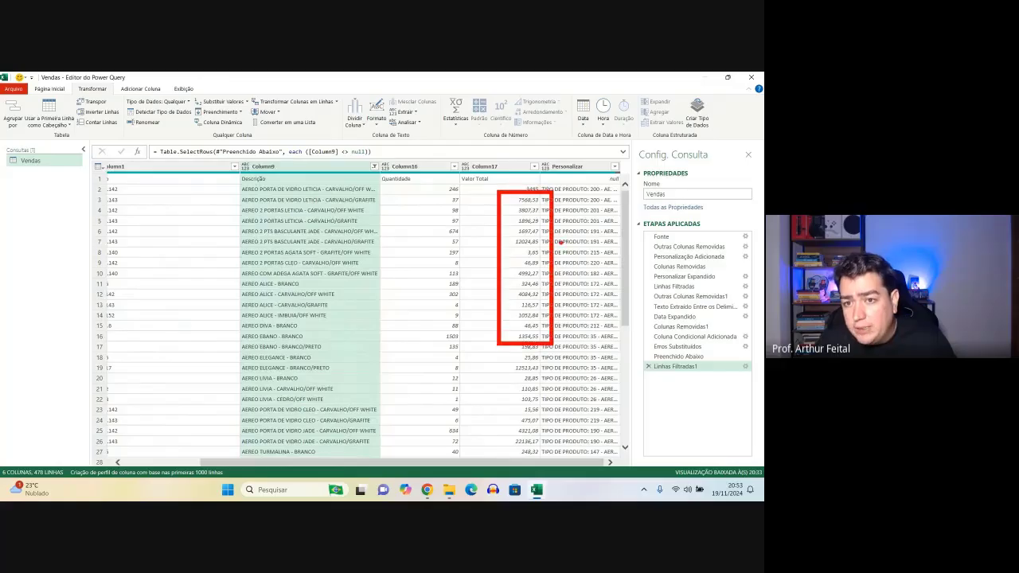
drag(559, 195, 634, 304)
key(Escape)
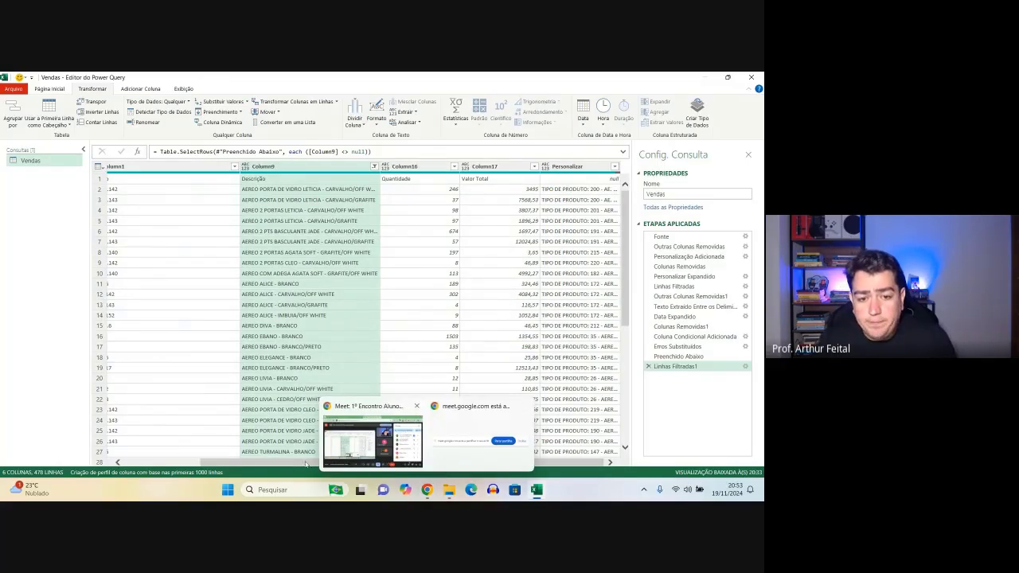
drag(306, 463, 202, 473)
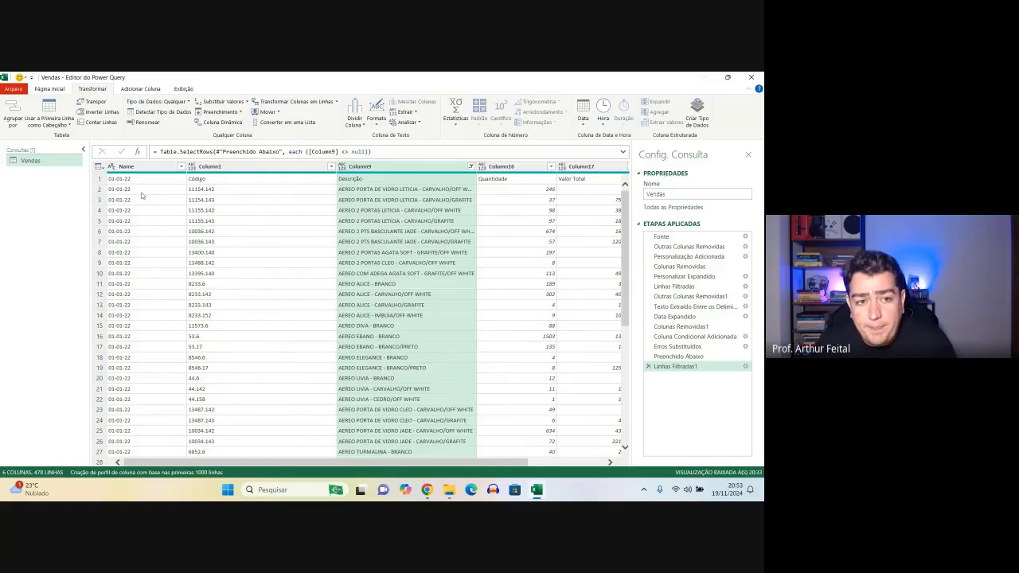
Step: Promote the table's first row to column headers
drag(99, 179, 48, 181)
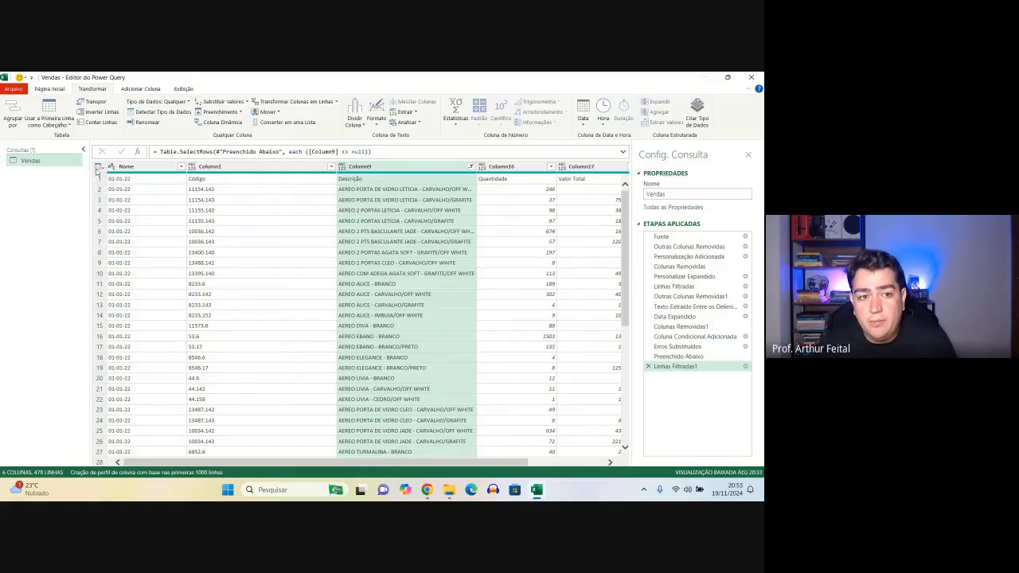
click(99, 166)
drag(98, 164, 97, 121)
key(Escape)
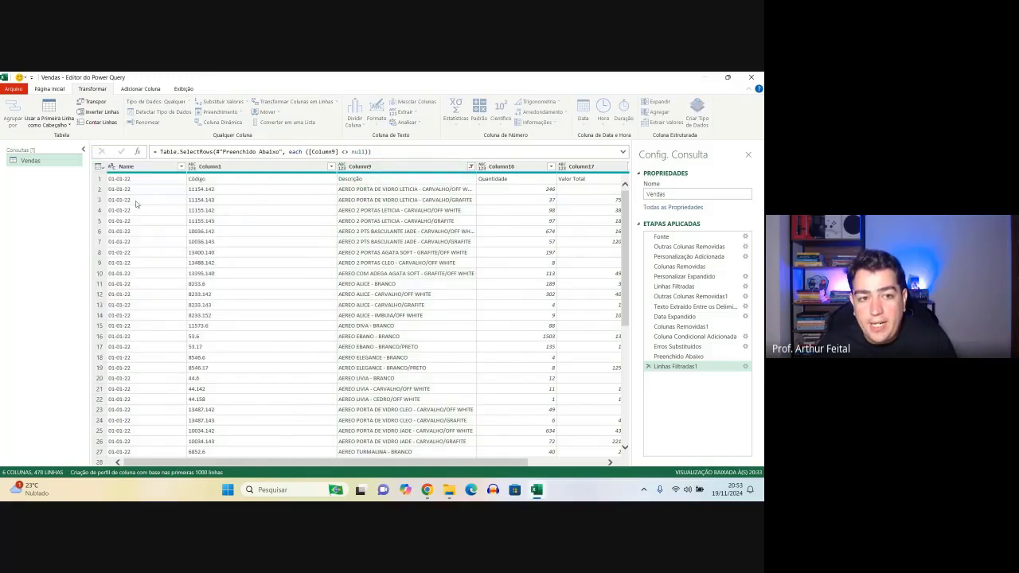
click(97, 167)
click(121, 185)
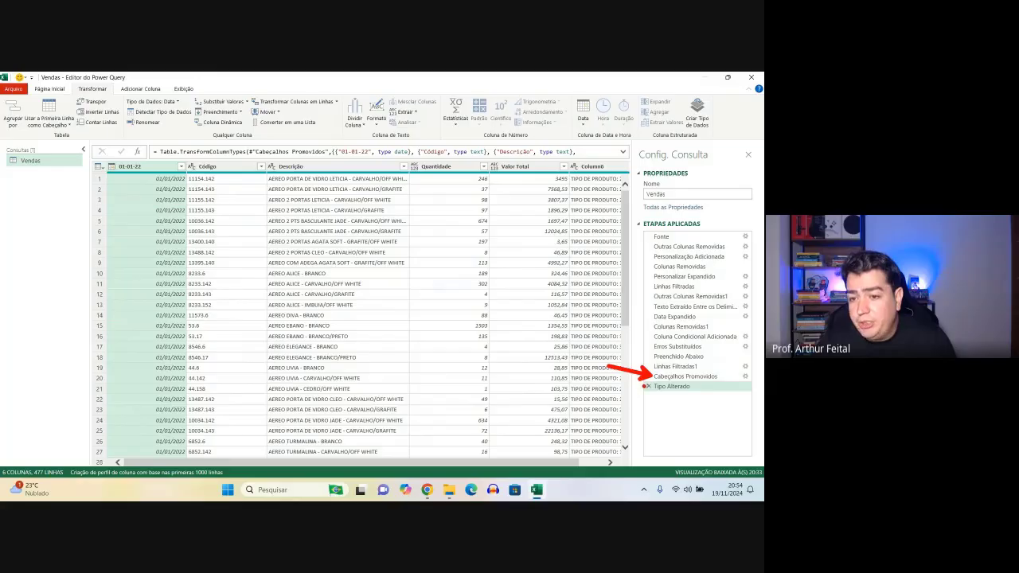
Step: Check the column types set by the automatic Tipo Alterado step and delete that step from the query
drag(647, 387, 561, 375)
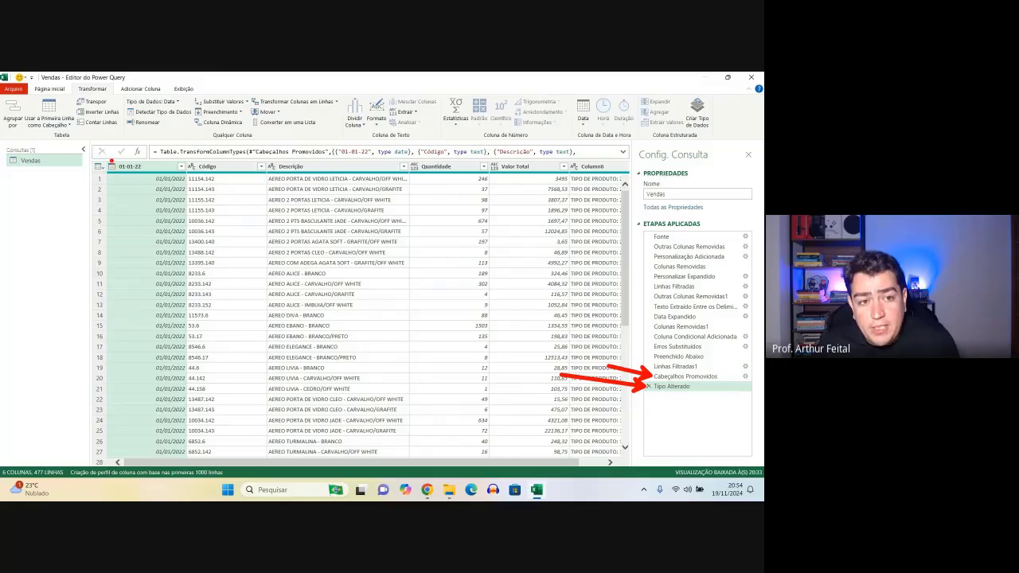
drag(112, 161, 106, 111)
drag(113, 175, 112, 187)
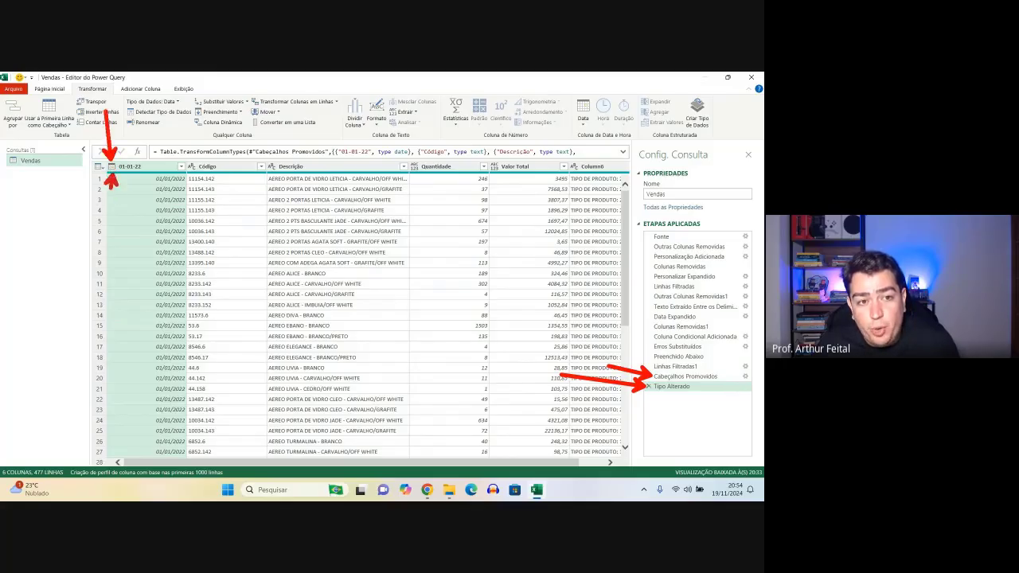
mouse_move(192, 178)
mouse_down()
mouse_move(130, 263)
mouse_move(137, 462)
mouse_move(188, 319)
mouse_move(185, 181)
mouse_up()
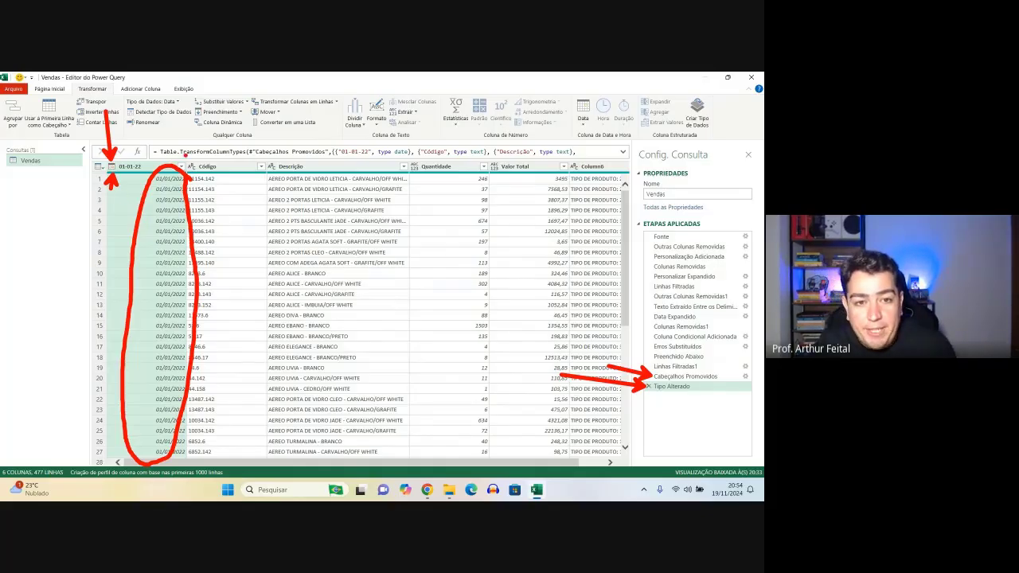
mouse_move(186, 156)
mouse_down()
mouse_move(321, 176)
mouse_move(617, 175)
mouse_up()
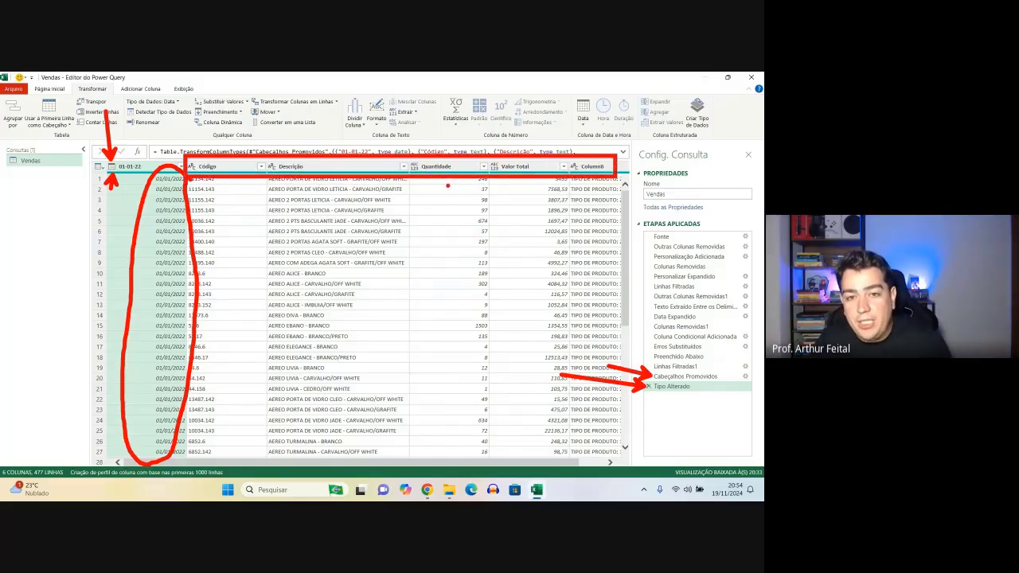
mouse_move(420, 160)
mouse_down()
mouse_move(409, 148)
mouse_move(423, 116)
mouse_up()
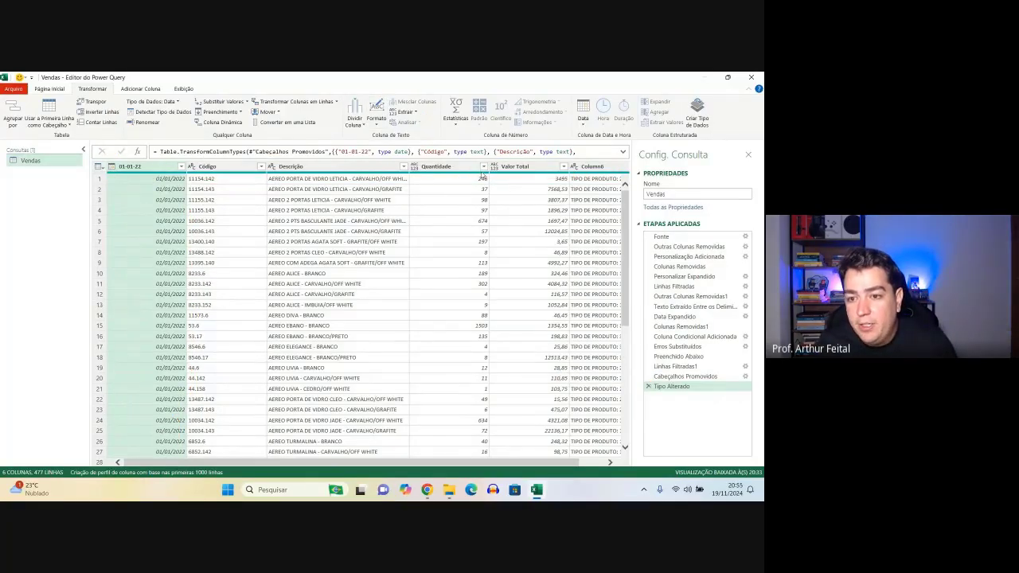
drag(636, 376, 701, 396)
click(647, 387)
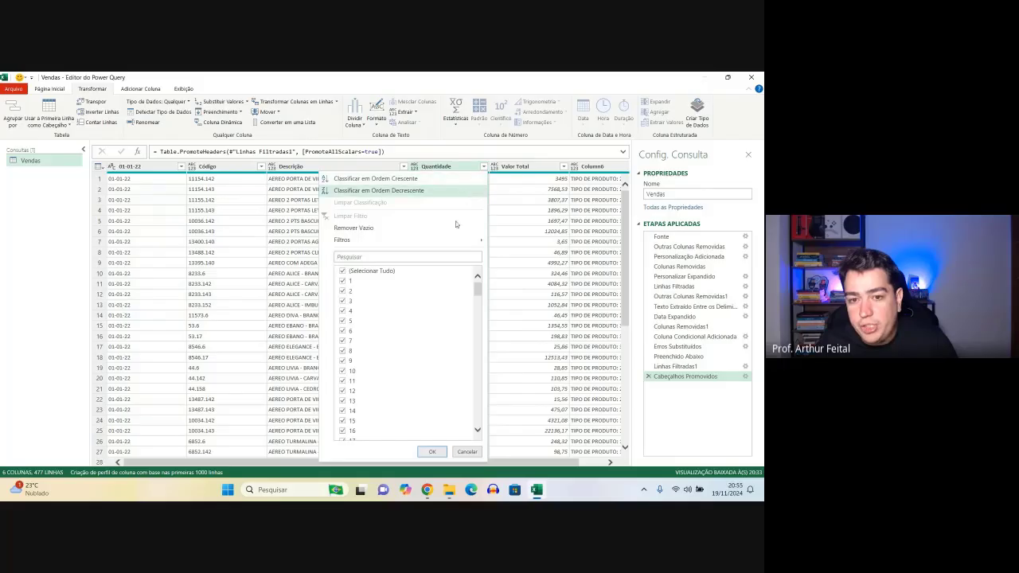
Step: Filter the repeated header rows out of the Quantidade column by excluding the value "Quantidade"
scroll(382, 303, down, 2)
scroll(381, 310, up, 2)
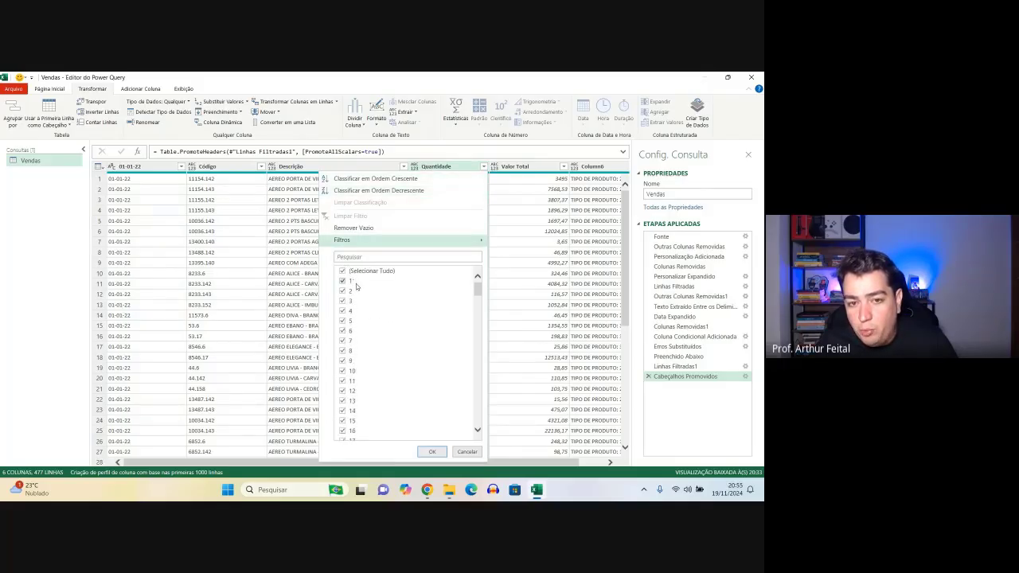
scroll(360, 310, down, 2)
scroll(367, 330, down, 15)
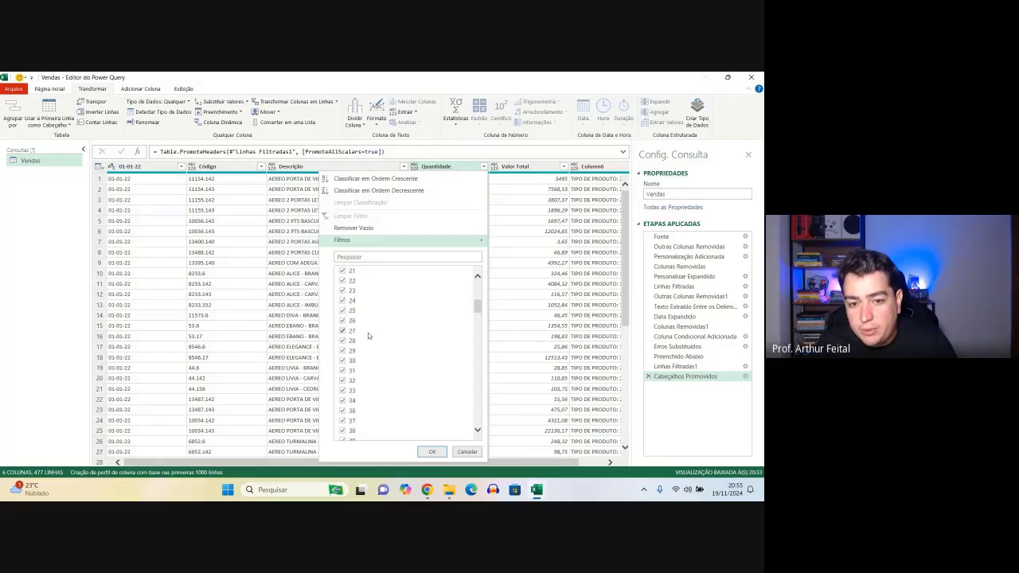
scroll(370, 343, down, 15)
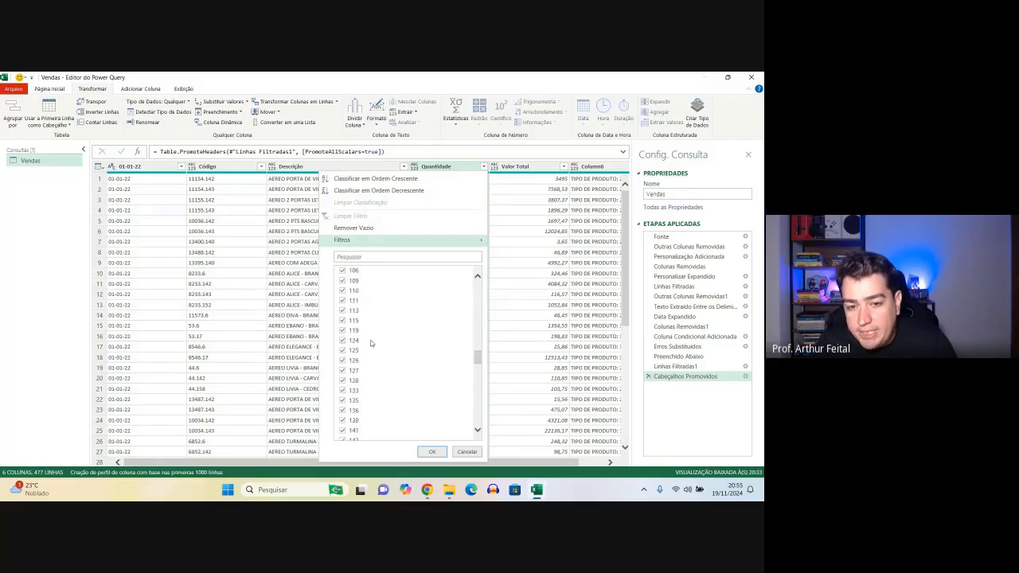
scroll(370, 347, down, 10)
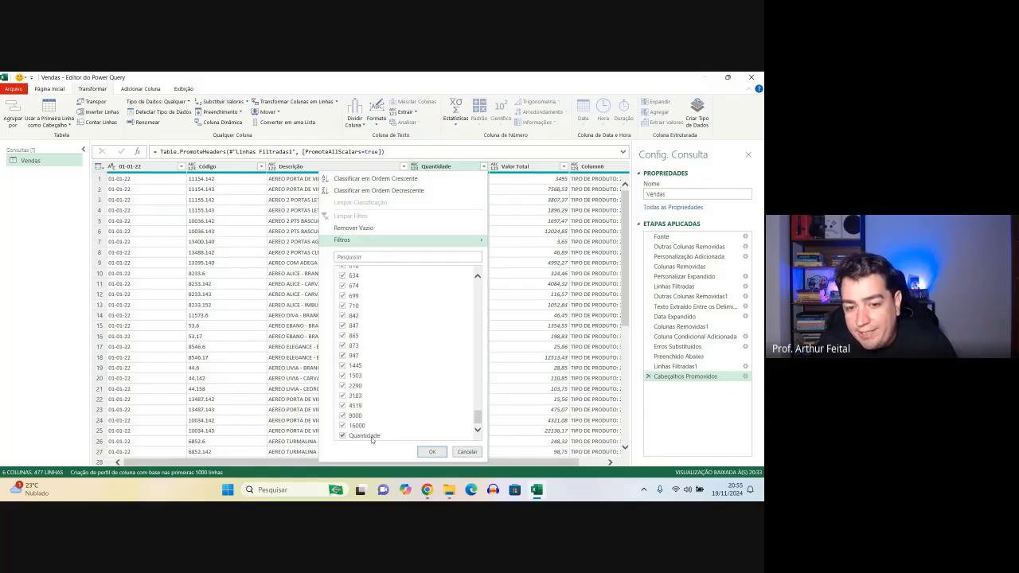
click(343, 437)
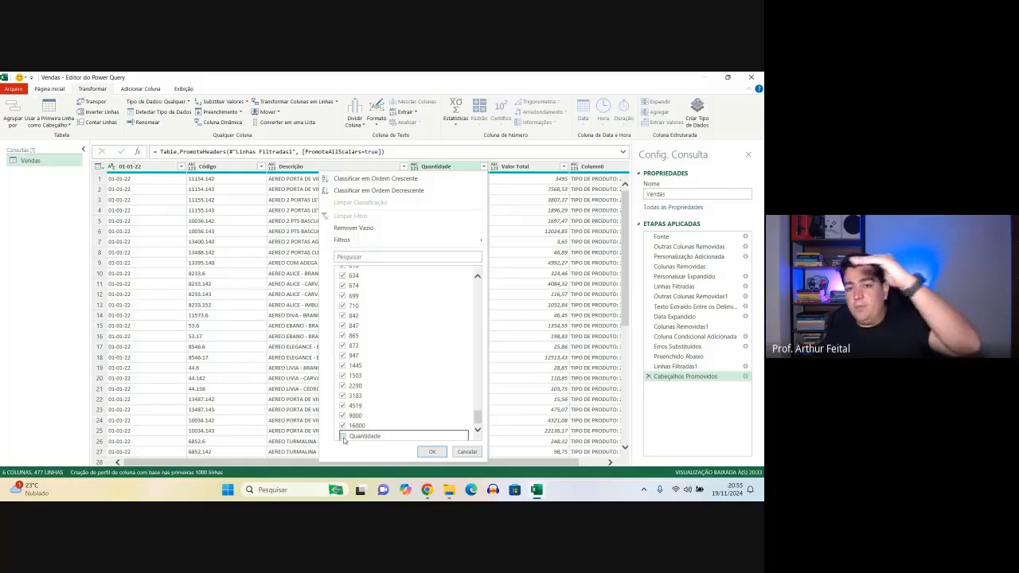
click(434, 455)
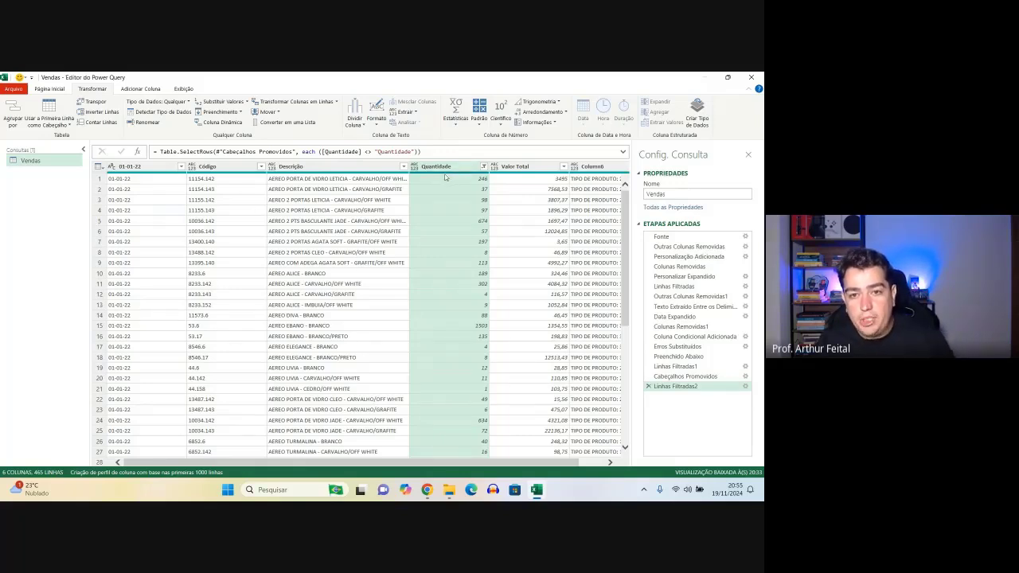
Step: Detect the data types of all columns and check the types assigned to 01-01-22 and Código
key(ctrl+a)
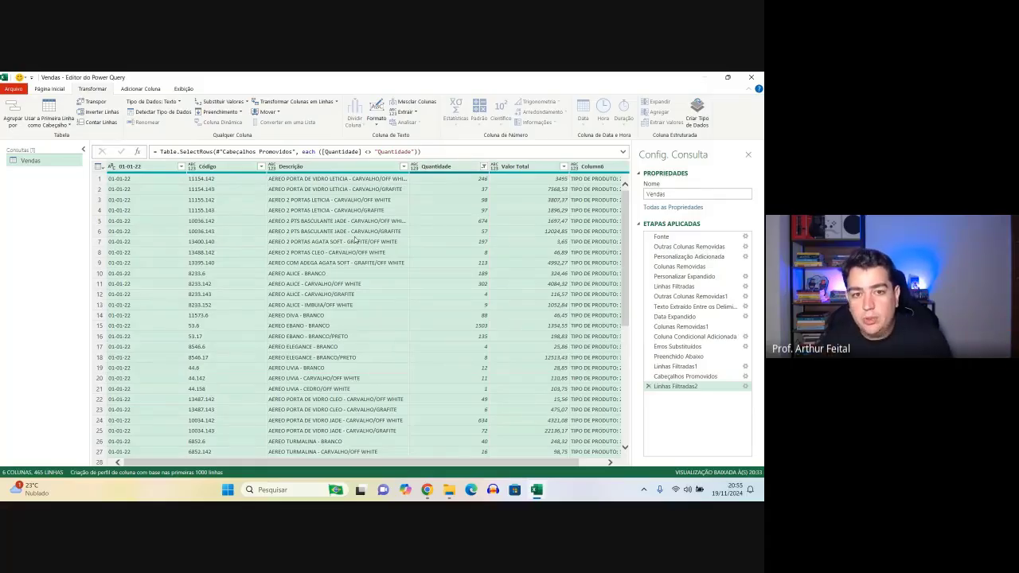
click(356, 167)
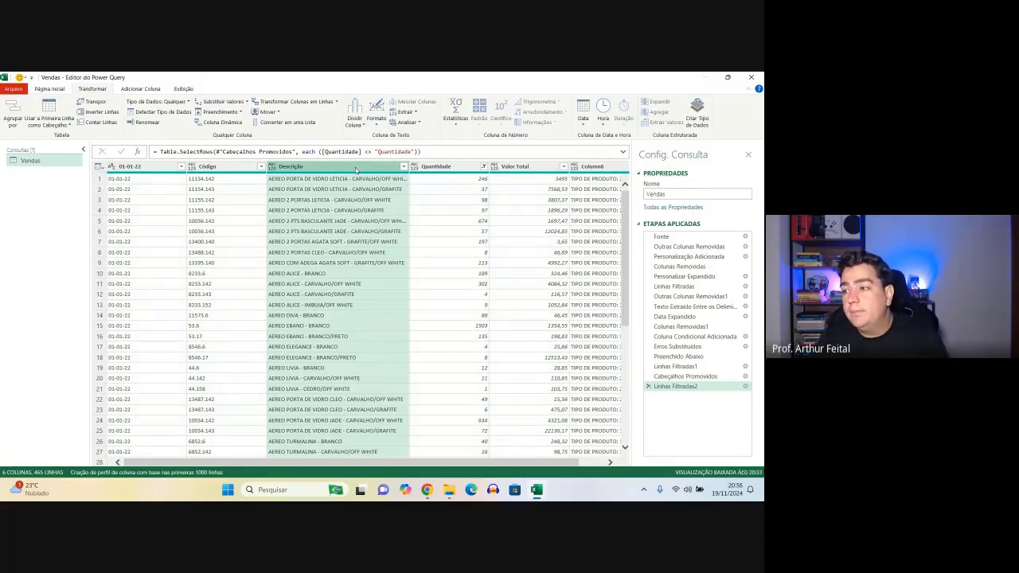
key(ctrl+a)
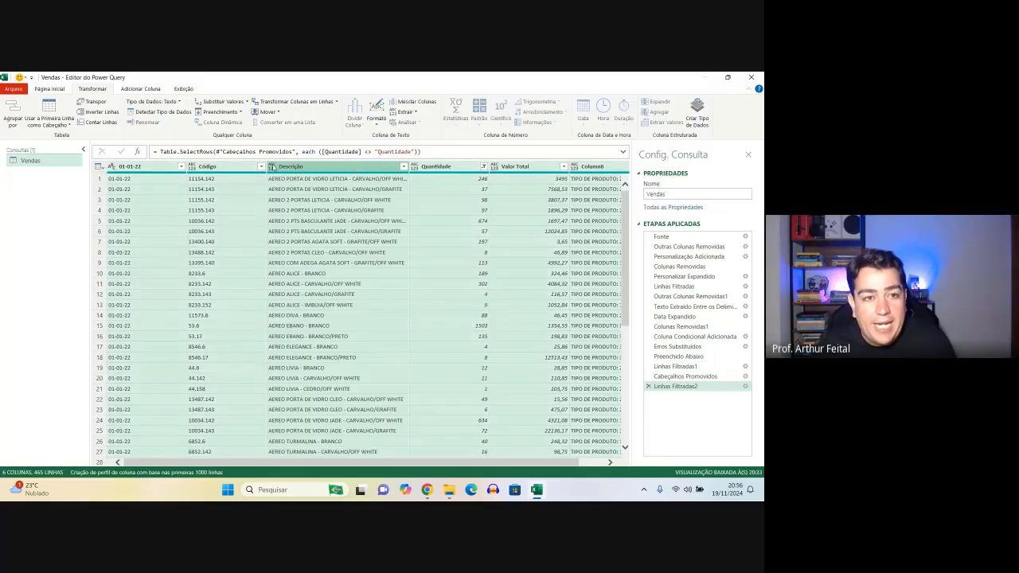
mouse_move(71, 82)
mouse_down()
mouse_move(112, 95)
mouse_move(123, 112)
mouse_move(194, 120)
mouse_up()
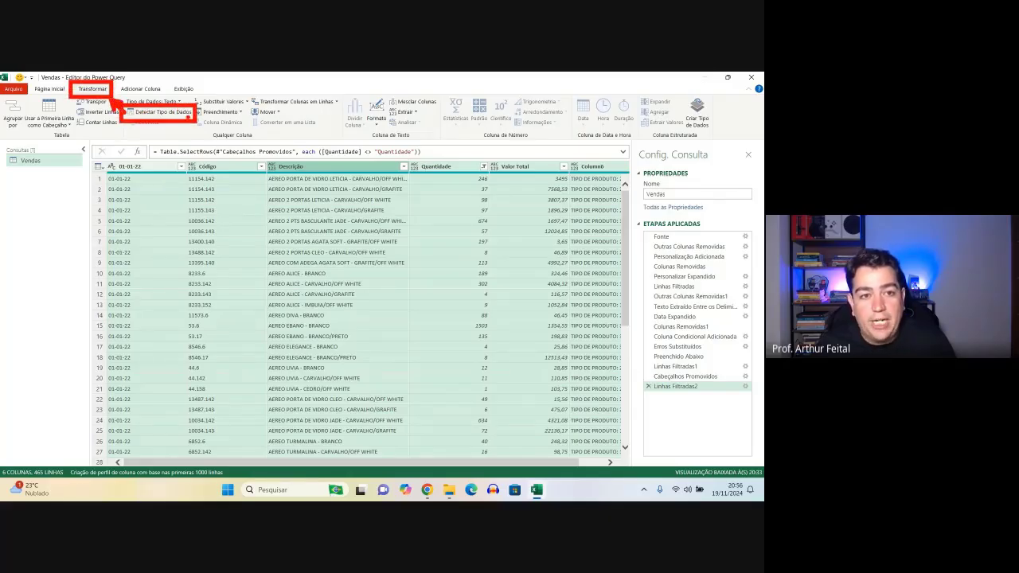
click(173, 113)
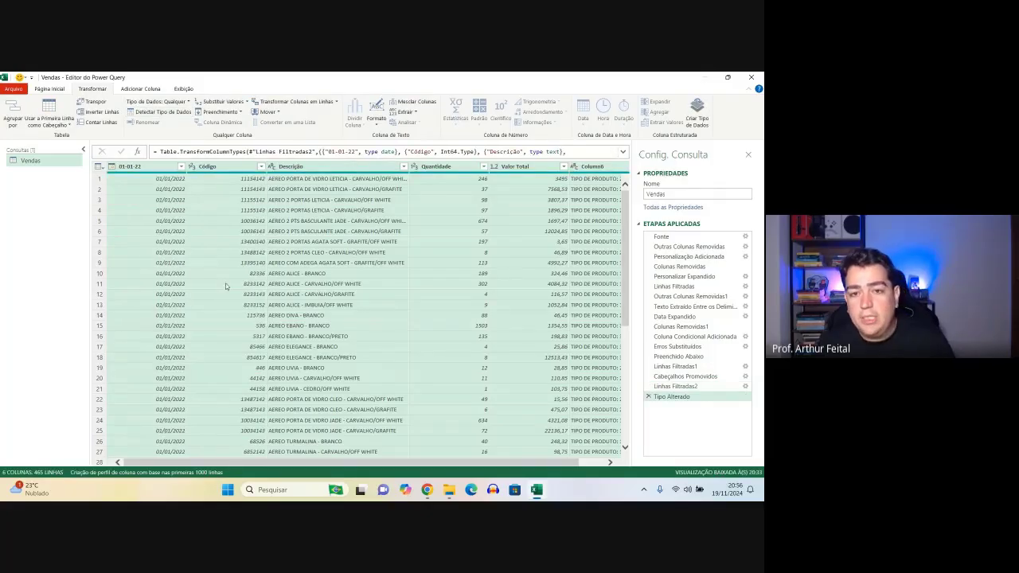
drag(124, 121, 124, 160)
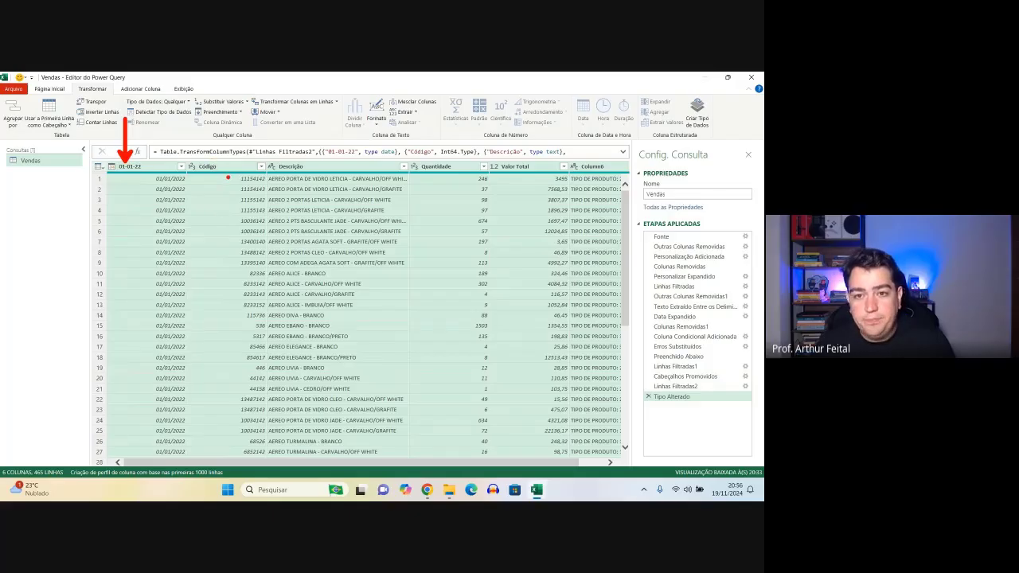
drag(213, 160, 213, 107)
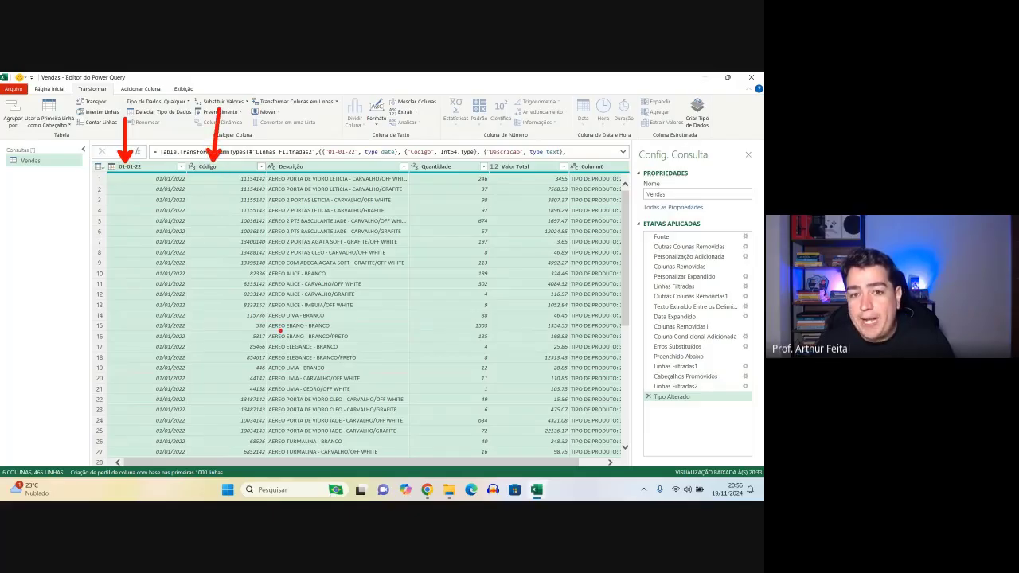